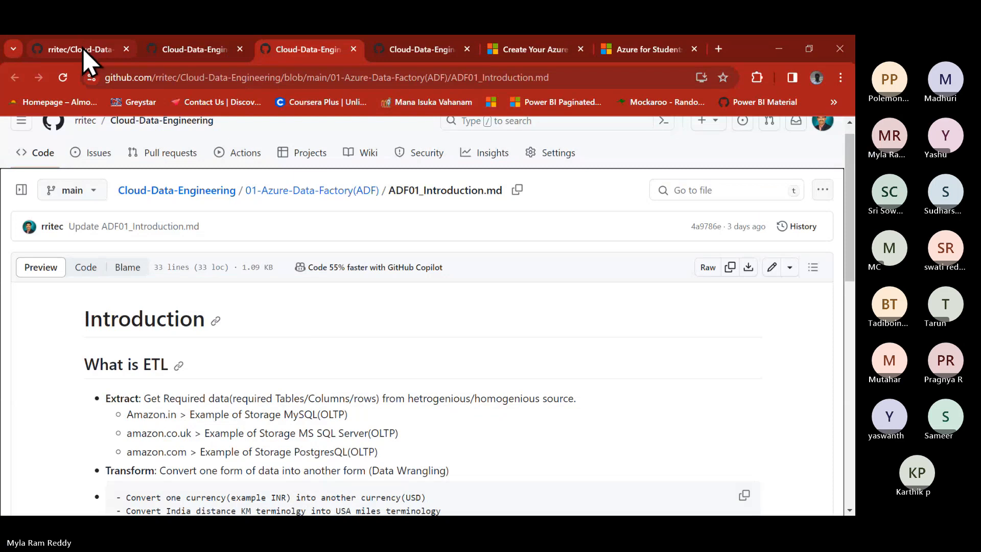
- Open the 01-Azure-Data-Factory(ADF) folder of the Cloud-Data-Engineering repository
{"action": "left_click", "coordinate": [87, 51]}
{"action": "scroll", "coordinate": [162, 286], "scroll_direction": "up", "scroll_amount": 4}
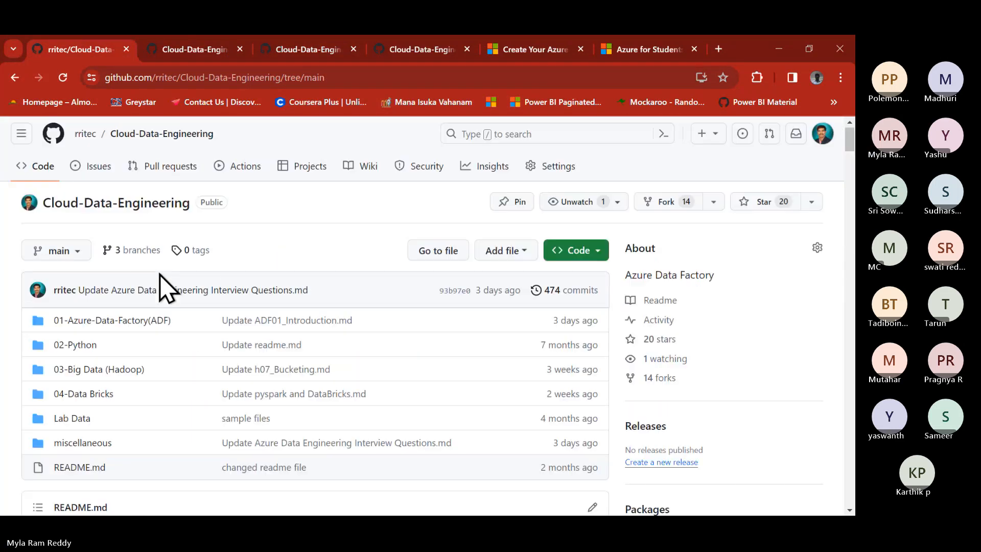
{"action": "left_click", "coordinate": [114, 320]}
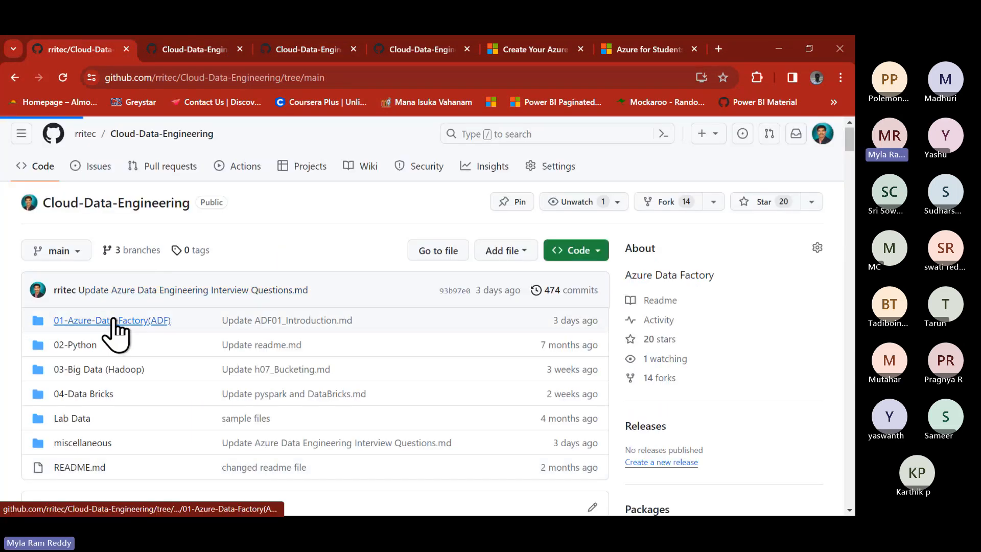
{"action": "scroll", "coordinate": [237, 357], "scroll_direction": "down", "scroll_amount": 2}
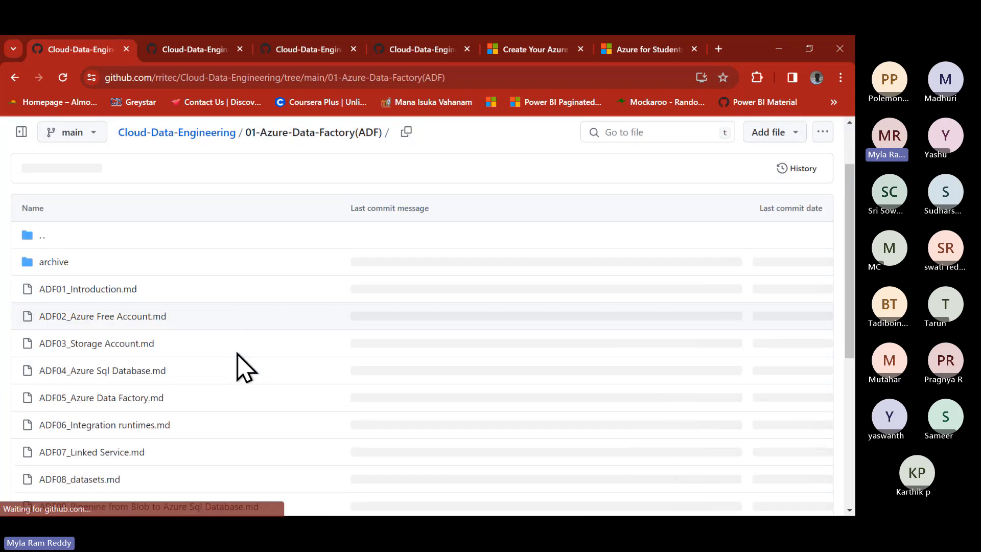
{"action": "scroll", "coordinate": [236, 353], "scroll_direction": "down", "scroll_amount": 1}
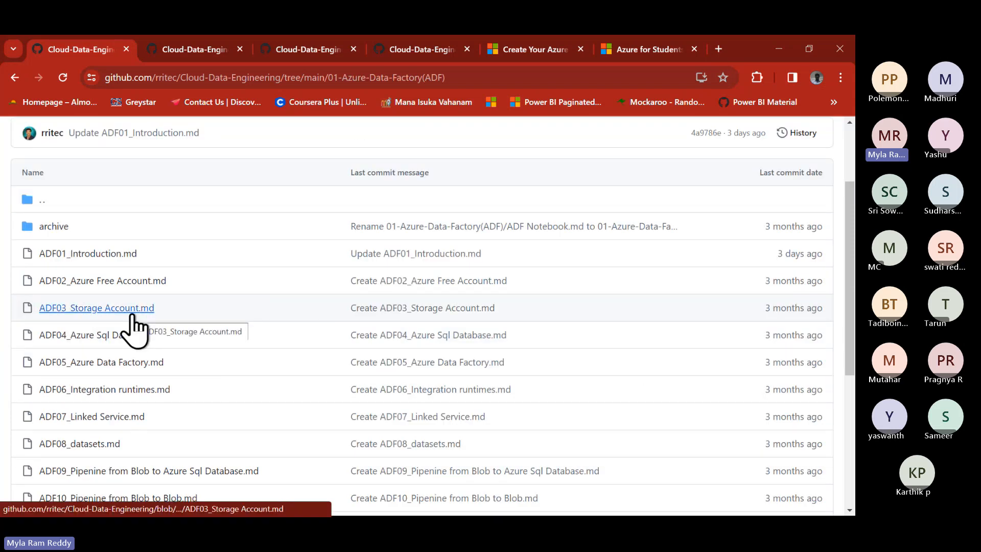
- Open ADF03_Storage Account.md in a separate browser tab and switch to it
{"action": "right_click", "coordinate": [123, 314]}
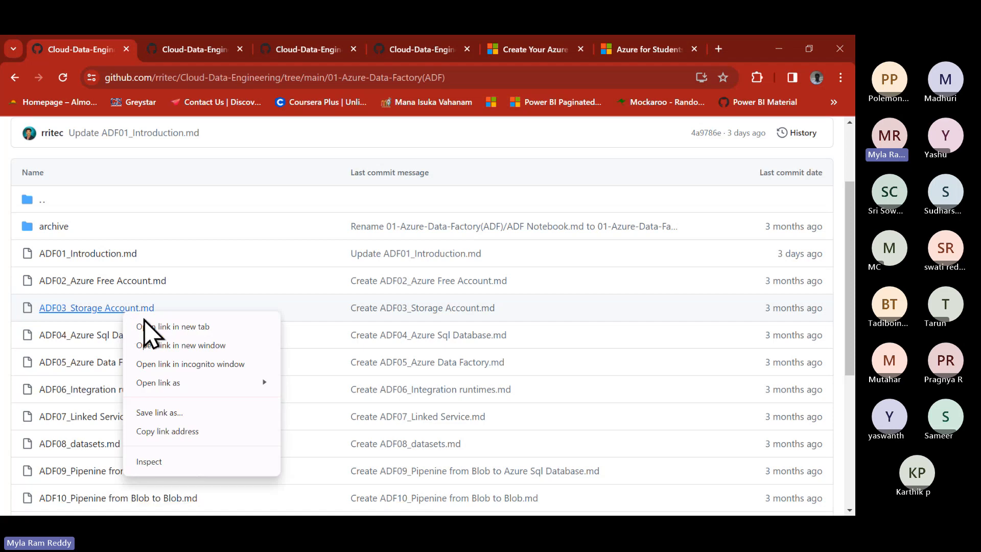
{"action": "left_click", "coordinate": [148, 327]}
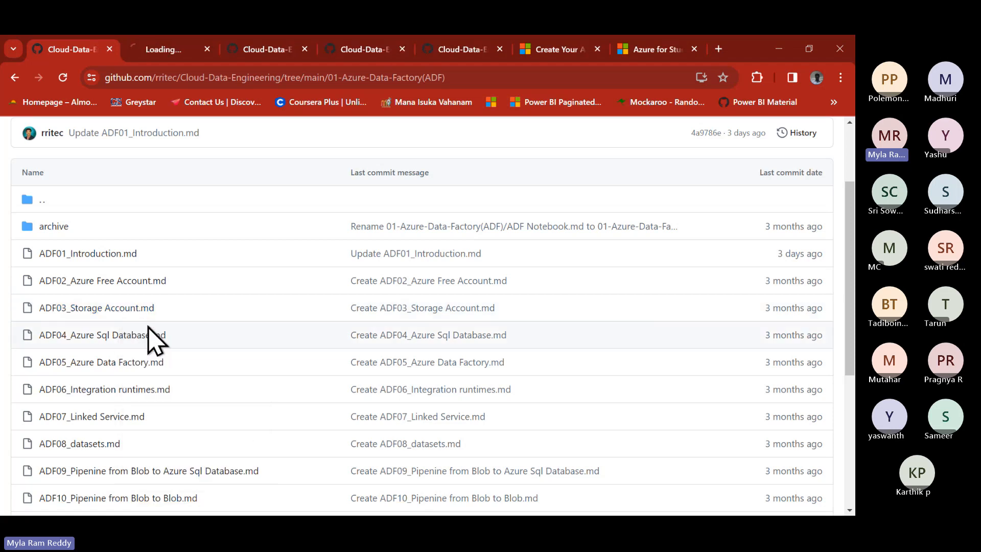
{"action": "left_click", "coordinate": [157, 51]}
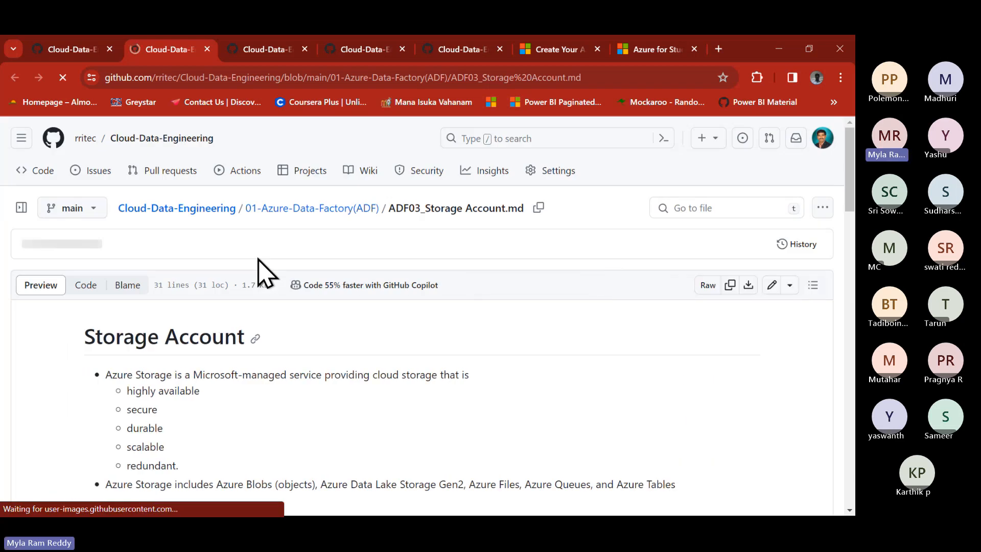
- Highlight the Azure Storage definition together with its bullets from highly available through redundant
{"action": "scroll", "coordinate": [258, 444], "scroll_direction": "down", "scroll_amount": 2}
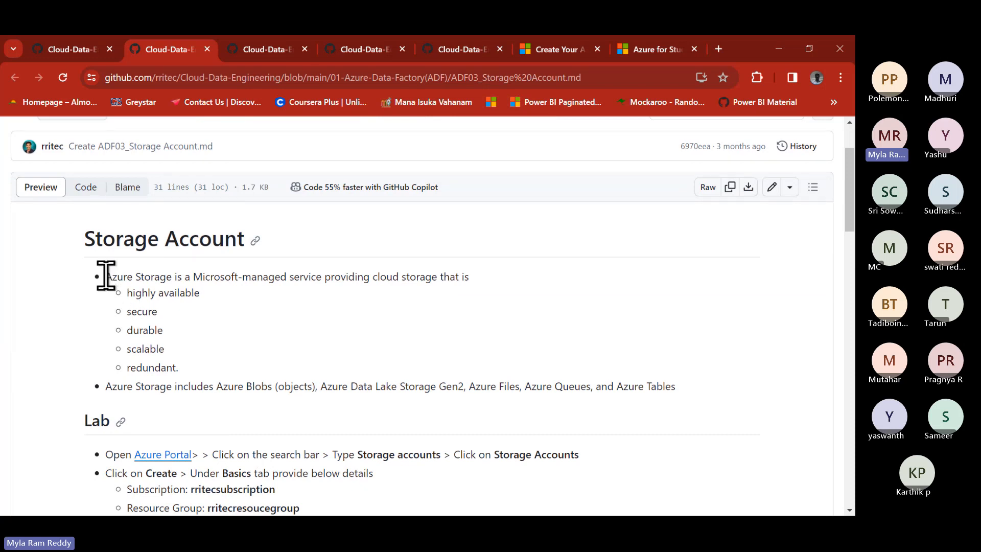
{"action": "left_click_drag", "start_coordinate": [106, 276], "coordinate": [235, 277]}
{"action": "left_click", "coordinate": [376, 267]}
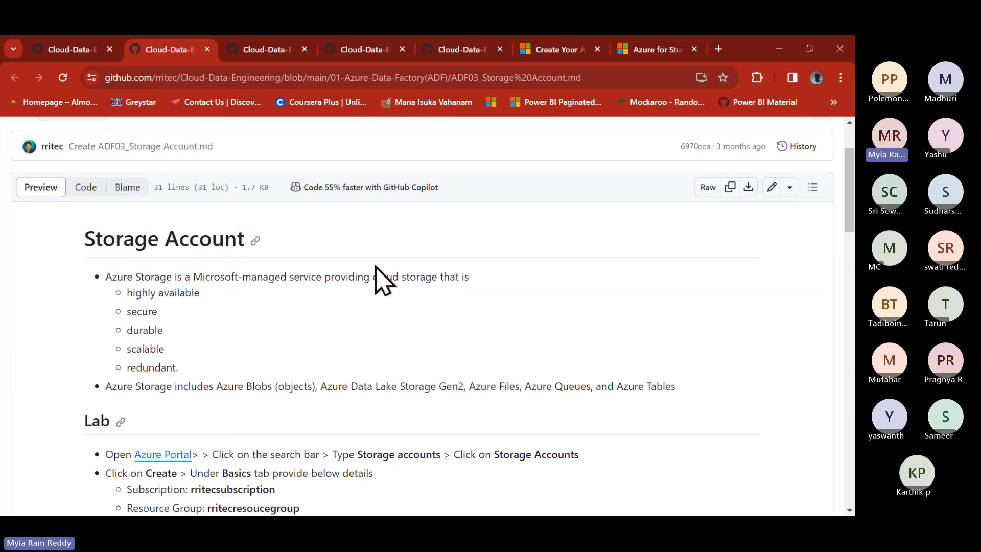
{"action": "triple_click", "coordinate": [423, 276]}
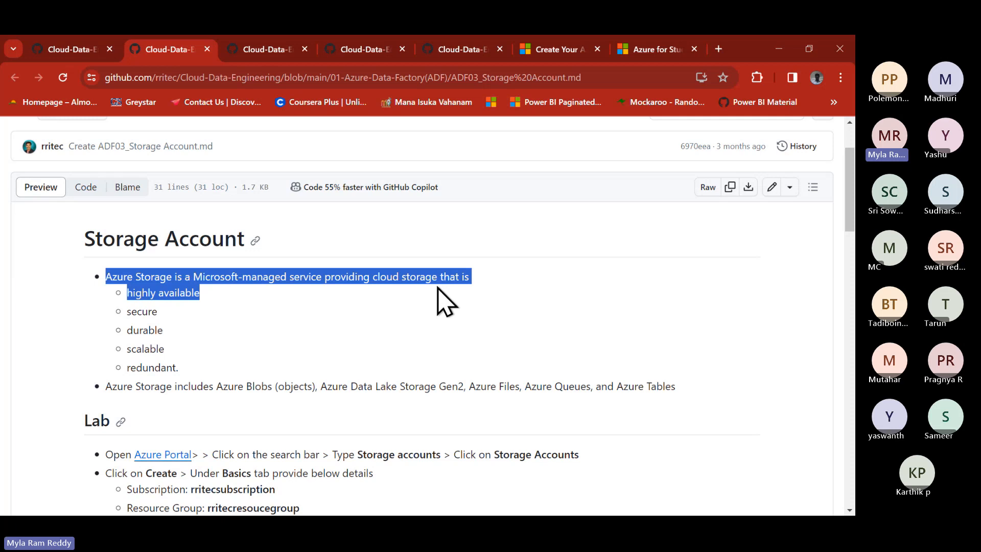
{"action": "left_click_drag", "start_coordinate": [438, 294], "coordinate": [436, 313]}
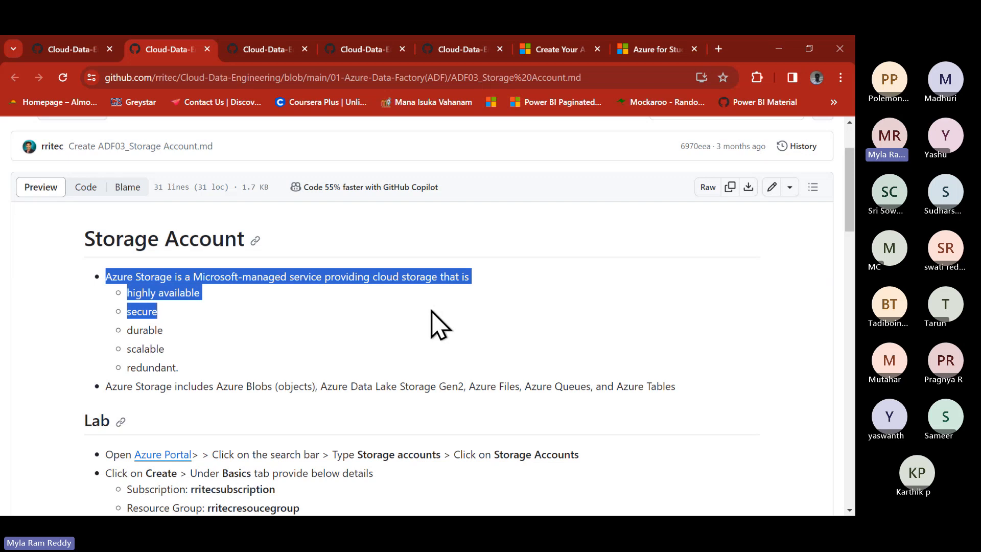
{"action": "left_click_drag", "start_coordinate": [430, 311], "coordinate": [429, 323]}
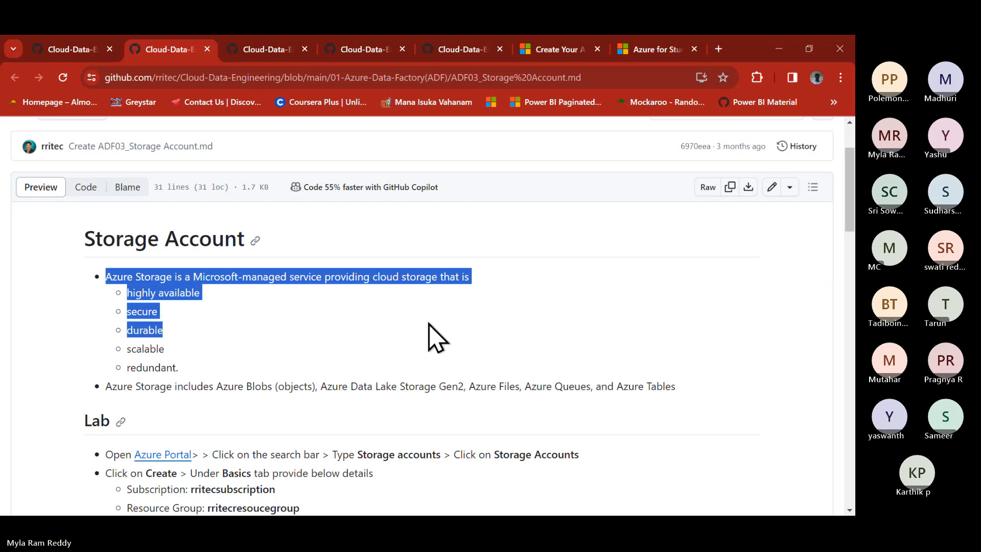
{"action": "left_click_drag", "start_coordinate": [432, 353], "coordinate": [417, 364]}
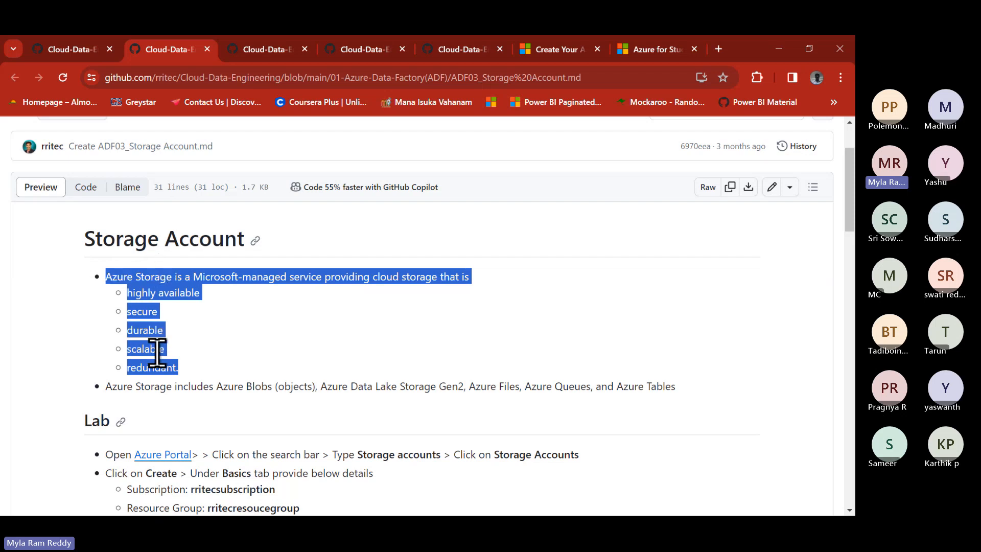
- Review the Storage Account notes on the lab settings, container, folders and emp.csv properties, and return to the beginning of the page
{"action": "scroll", "coordinate": [157, 352], "scroll_direction": "down", "scroll_amount": 4}
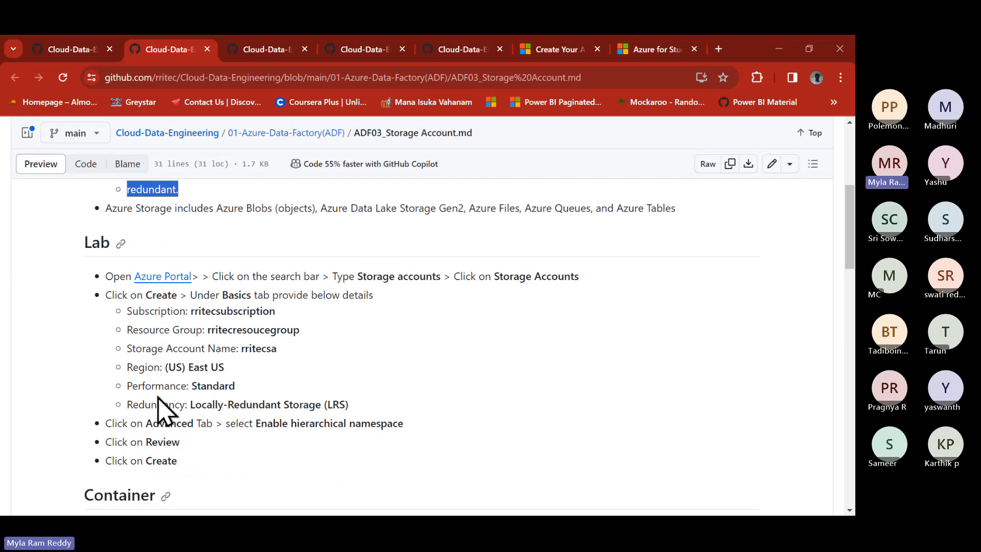
{"action": "scroll", "coordinate": [154, 498], "scroll_direction": "down", "scroll_amount": 3}
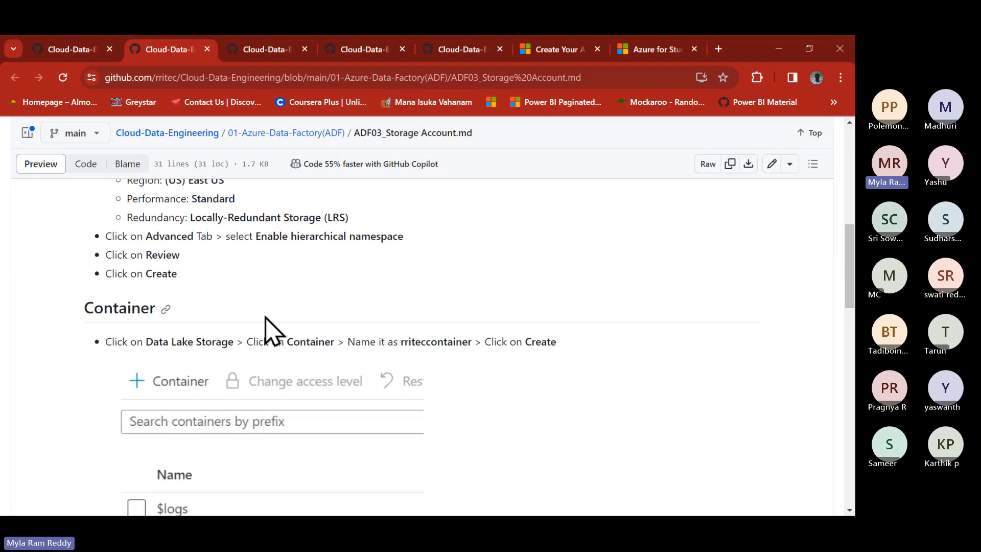
{"action": "scroll", "coordinate": [266, 324], "scroll_direction": "down", "scroll_amount": 2}
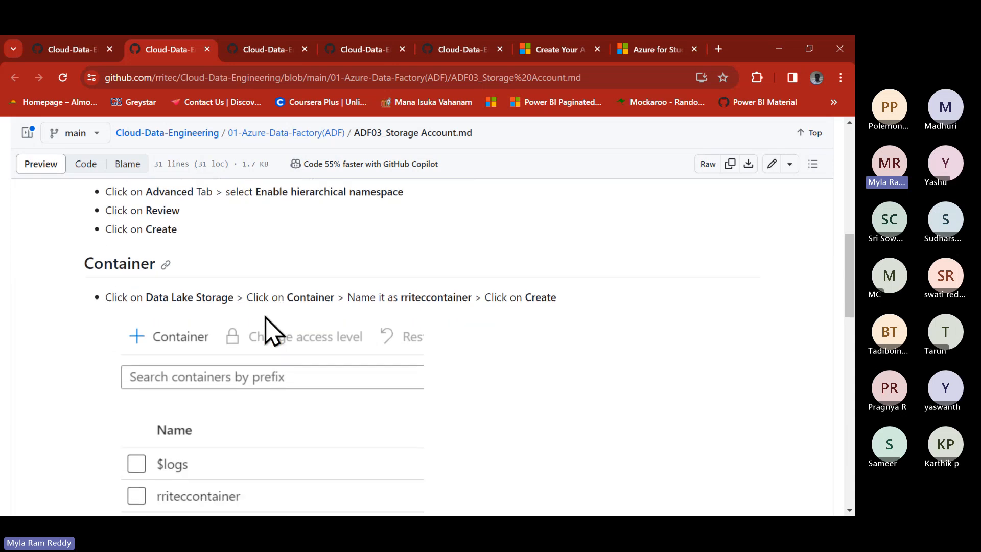
{"action": "scroll", "coordinate": [266, 332], "scroll_direction": "down", "scroll_amount": 5}
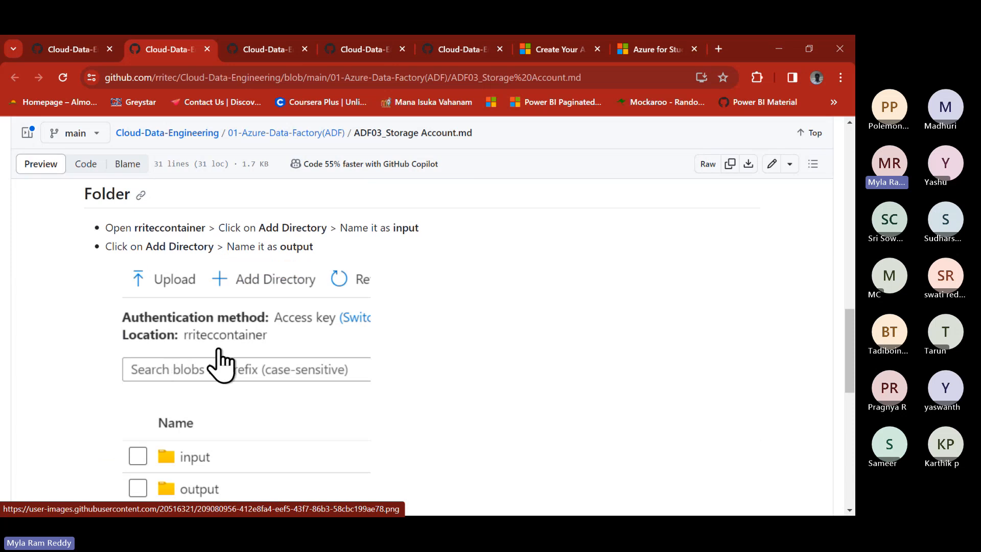
{"action": "scroll", "coordinate": [200, 386], "scroll_direction": "down", "scroll_amount": 8}
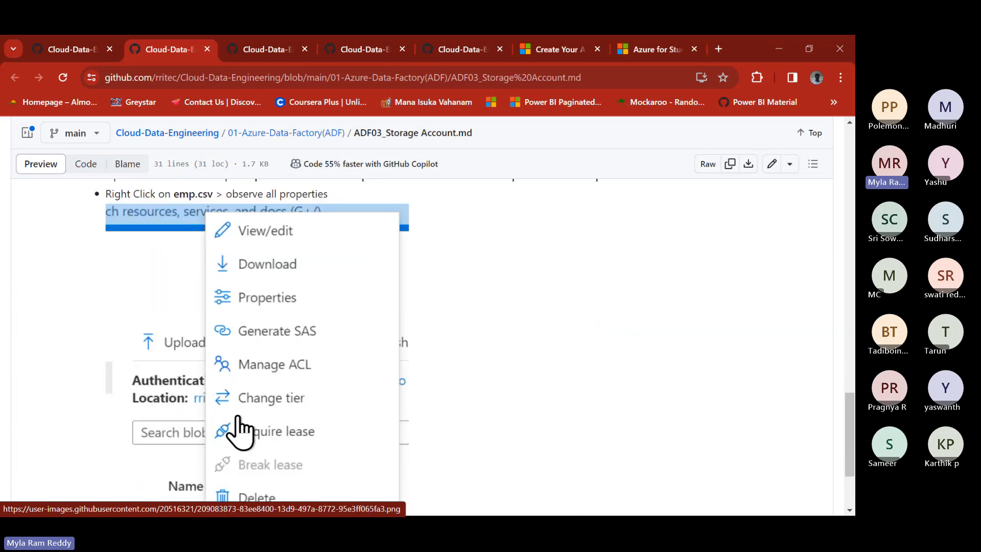
{"action": "scroll", "coordinate": [240, 428], "scroll_direction": "down", "scroll_amount": 3}
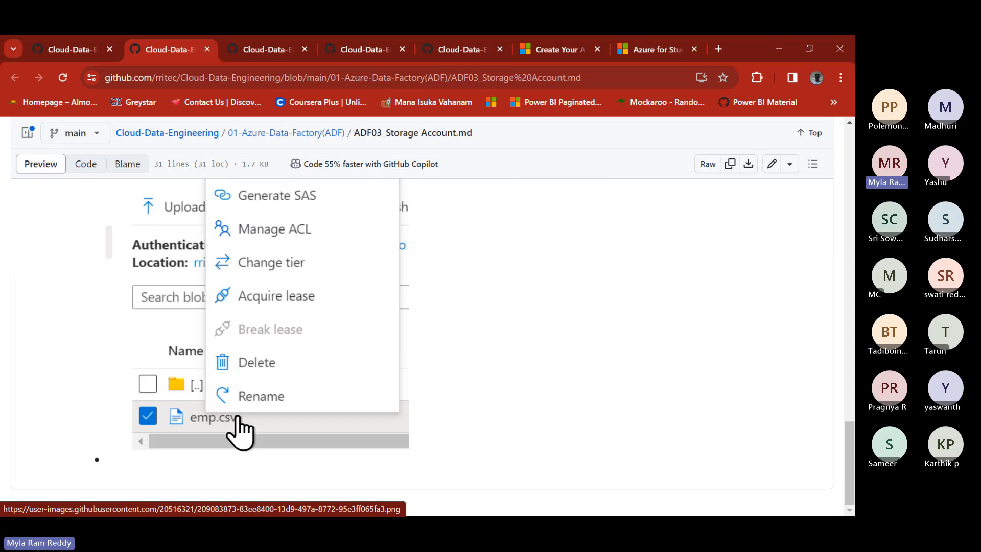
{"action": "scroll", "coordinate": [486, 363], "scroll_direction": "up", "scroll_amount": 5}
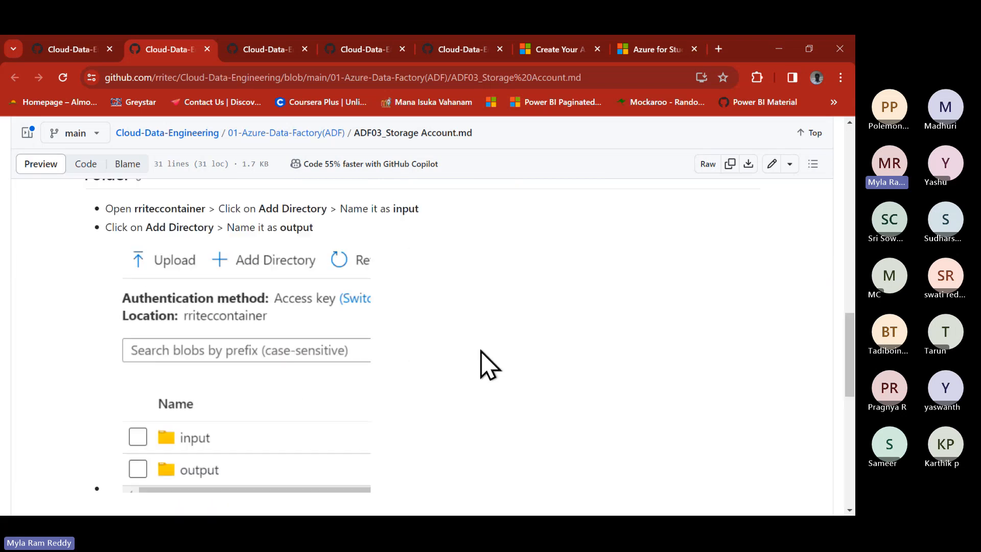
{"action": "scroll", "coordinate": [486, 363], "scroll_direction": "up", "scroll_amount": 10}
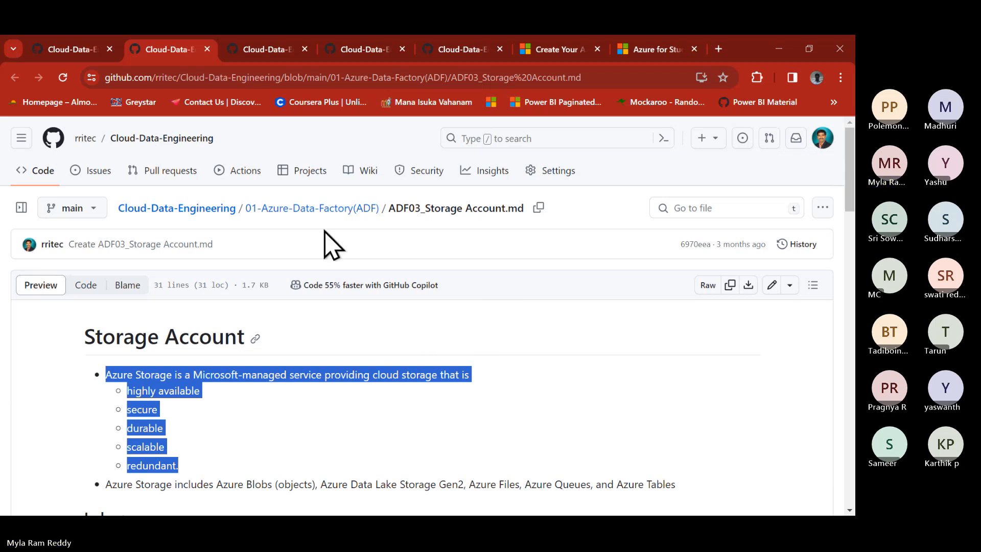
- Switch to the browser window with the Azure portal home page and select its portal.azure.com address
{"action": "left_click", "coordinate": [719, 48]}
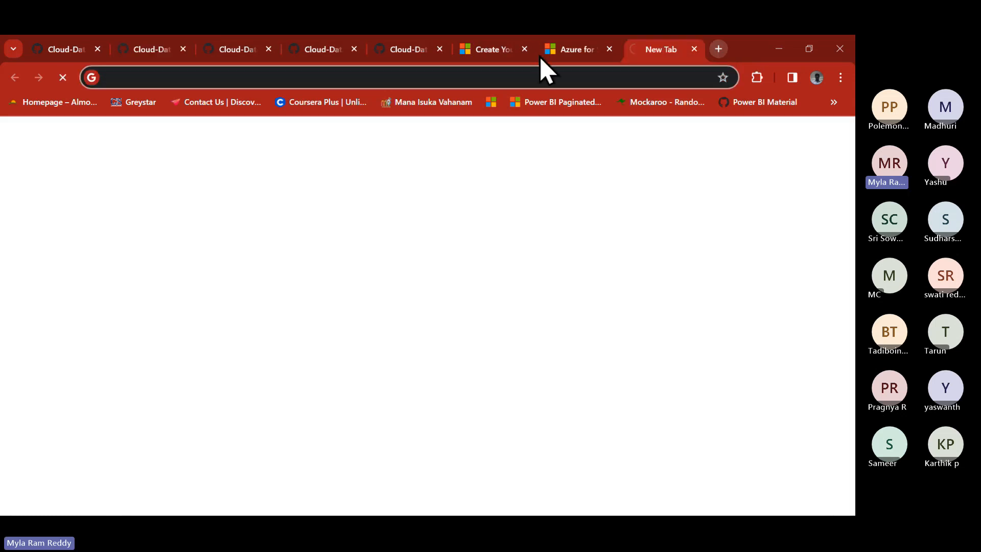
{"action": "key", "text": "alt+Tab"}
{"action": "key", "text": "alt+Tab"}
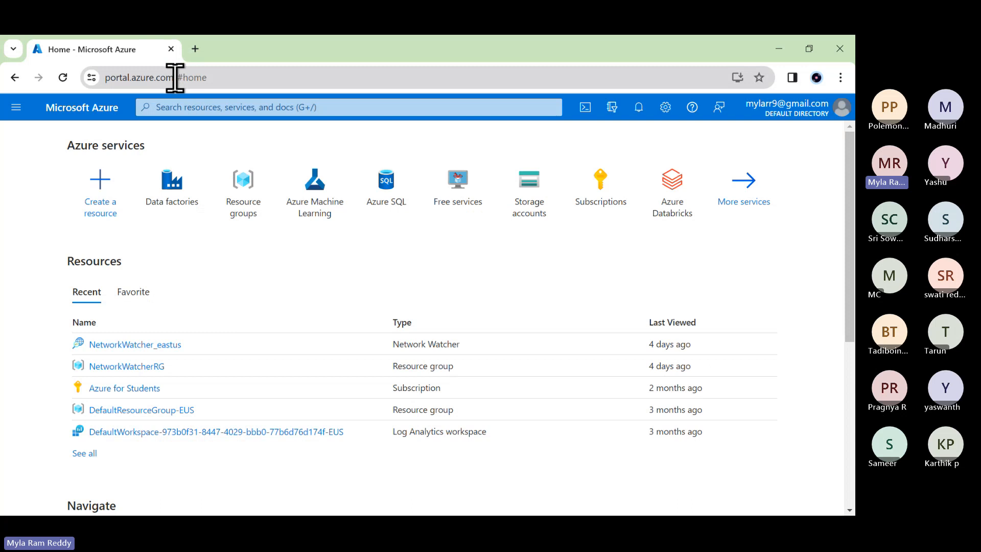
{"action": "left_click_drag", "start_coordinate": [174, 77], "coordinate": [87, 76]}
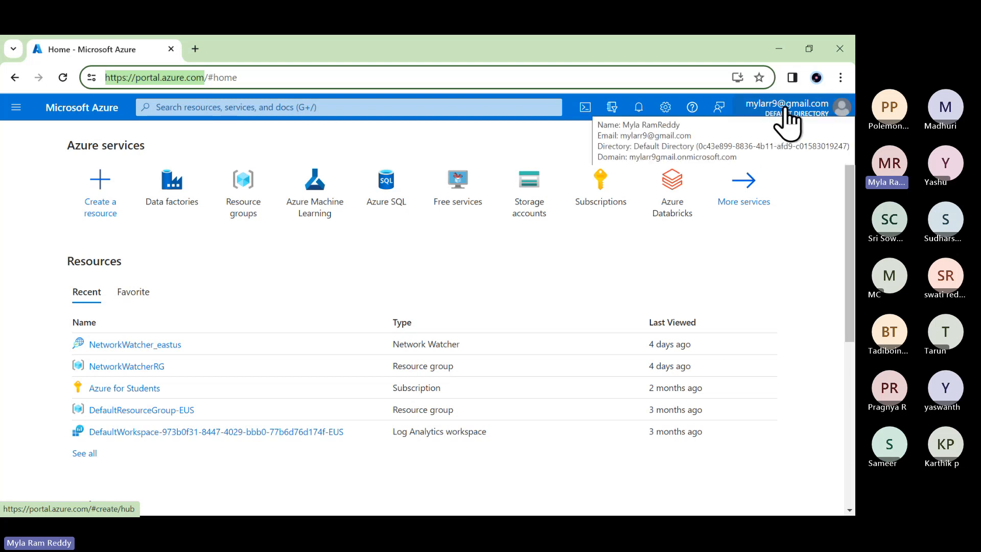
- Show the signed-in account's details and open the directory switching page in the portal settings
{"action": "mouse_move", "coordinate": [774, 110]}
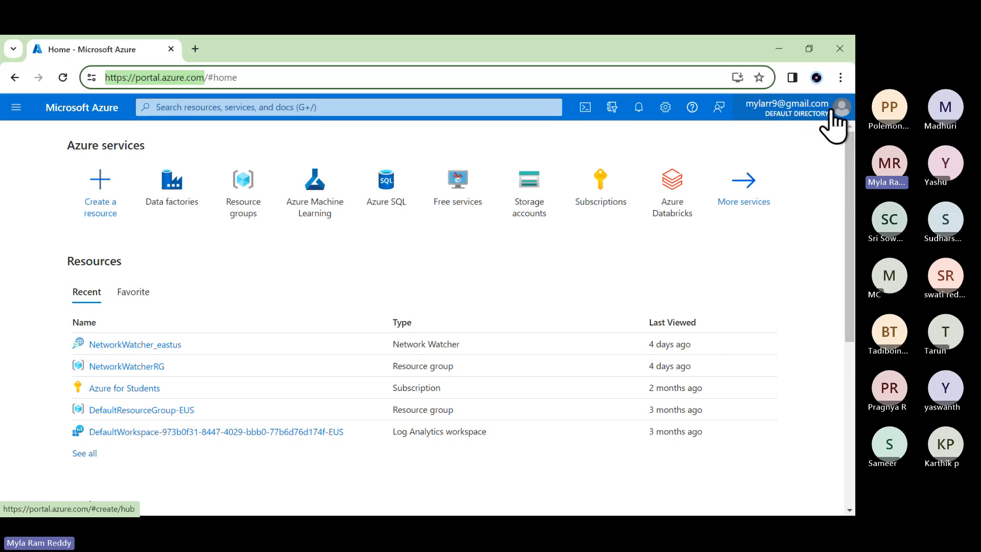
{"action": "left_click", "coordinate": [816, 108]}
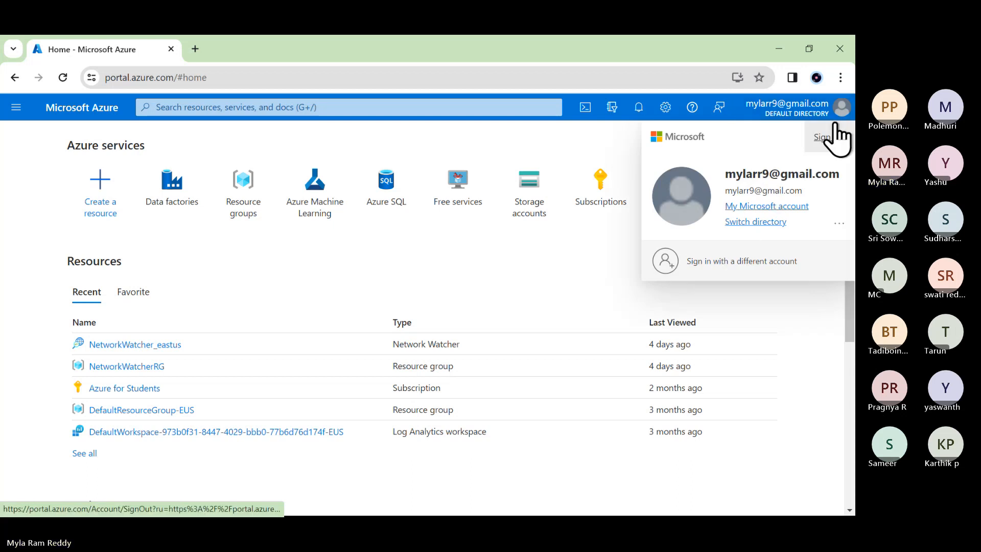
{"action": "left_click", "coordinate": [842, 110]}
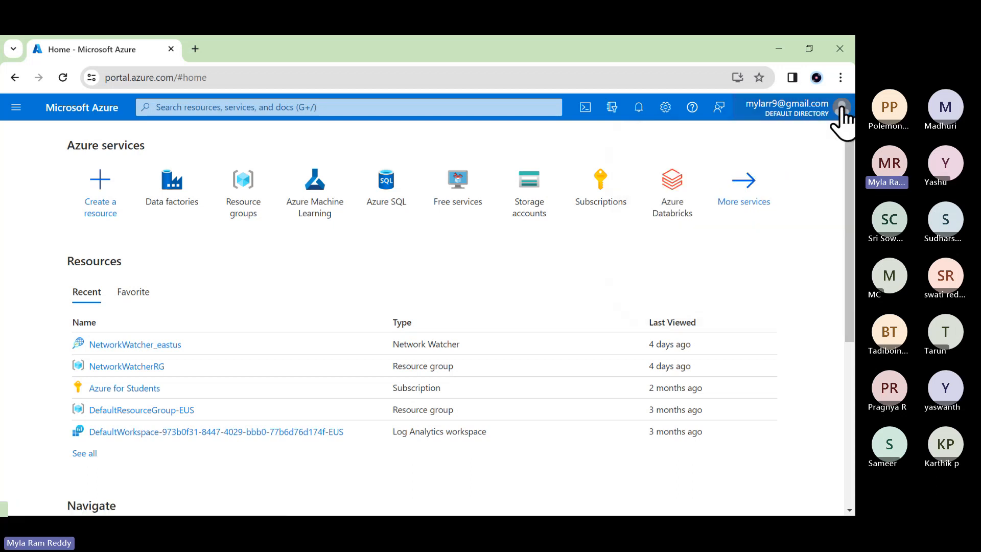
{"action": "left_click", "coordinate": [842, 109]}
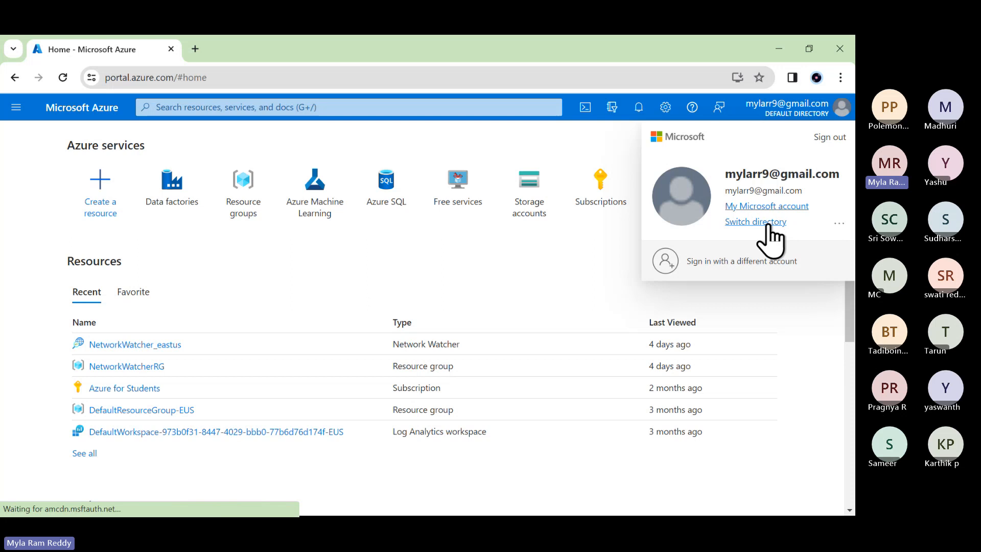
{"action": "left_click", "coordinate": [768, 224]}
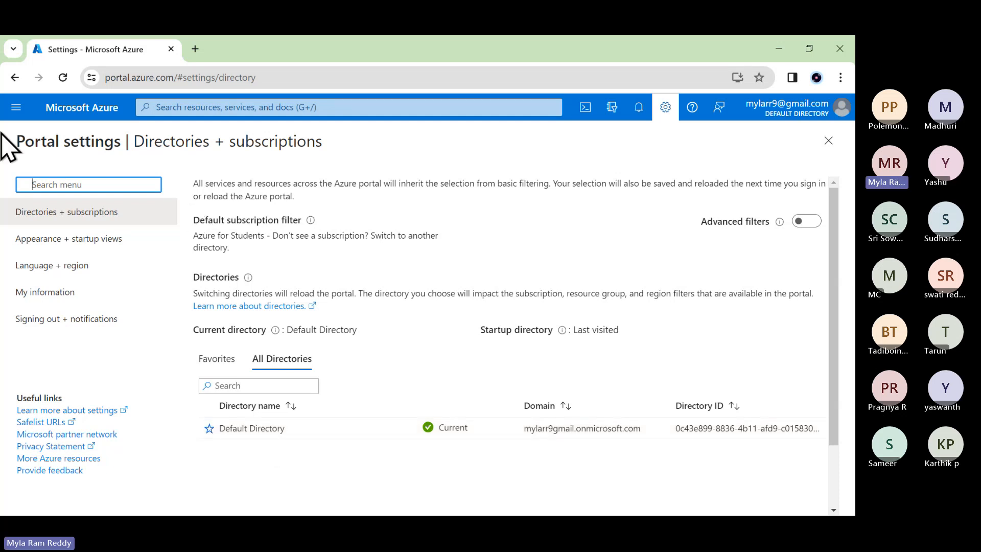
- Return to the Azure portal home page and open the Subscriptions list
{"action": "left_click", "coordinate": [81, 107]}
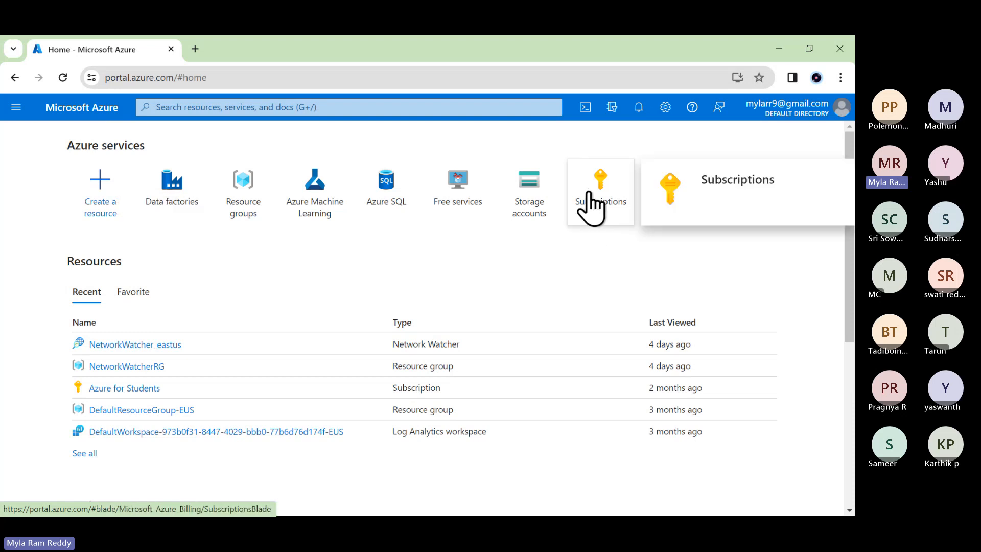
{"action": "left_click", "coordinate": [588, 199]}
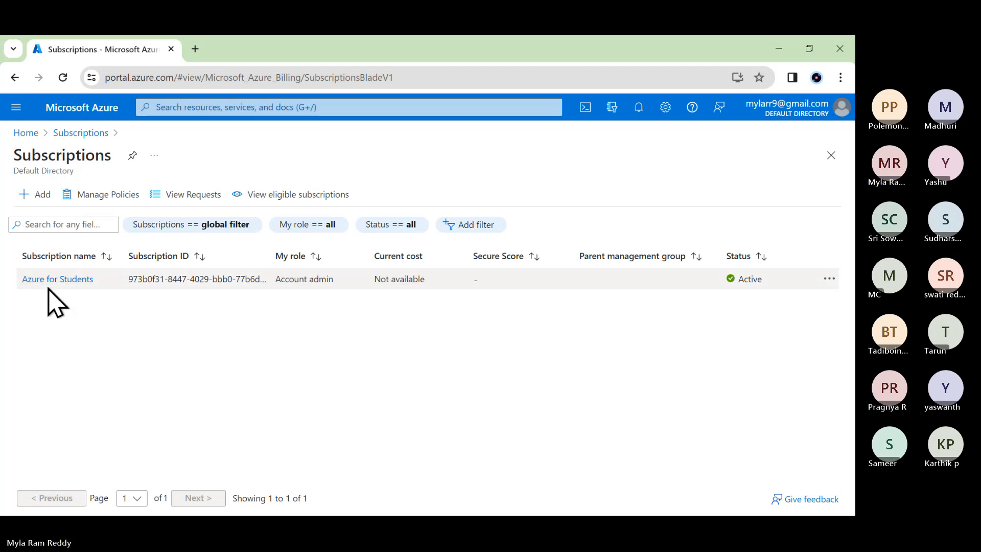
- Annotate the Azure for Students row with red boxes around its name, ID and role, and underline its current cost
{"action": "key", "text": "ctrl+2"}
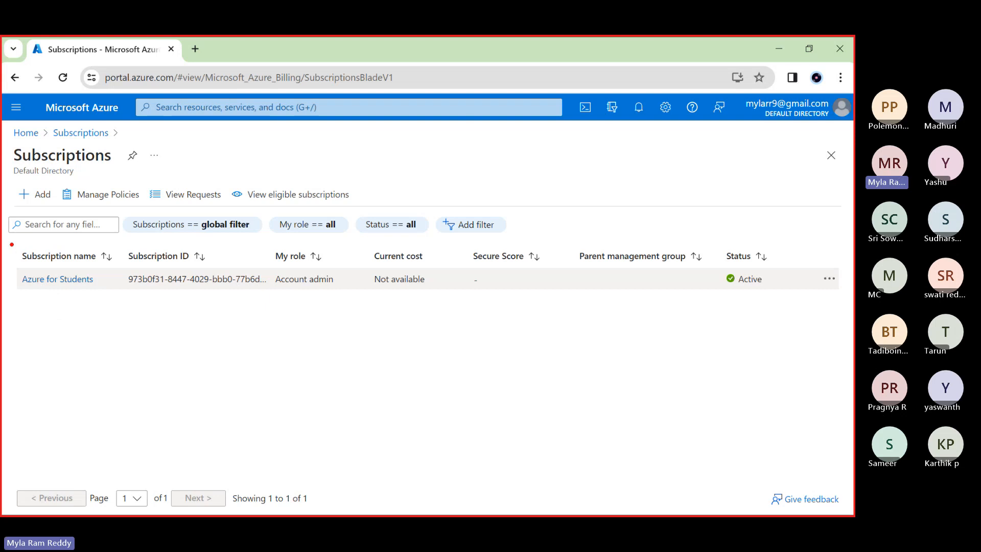
{"action": "left_click_drag", "start_coordinate": [12, 245], "coordinate": [104, 308]}
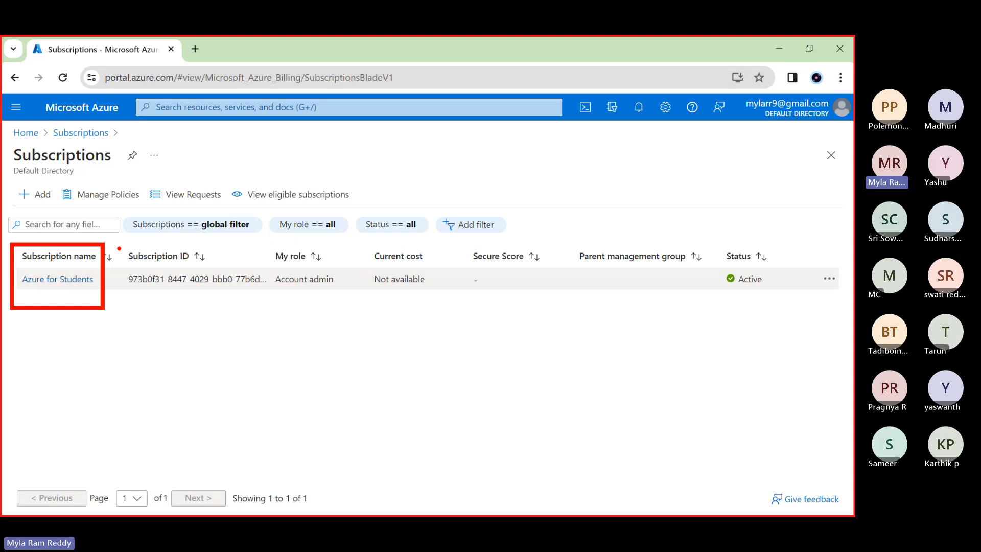
{"action": "left_click_drag", "start_coordinate": [117, 247], "coordinate": [247, 296]}
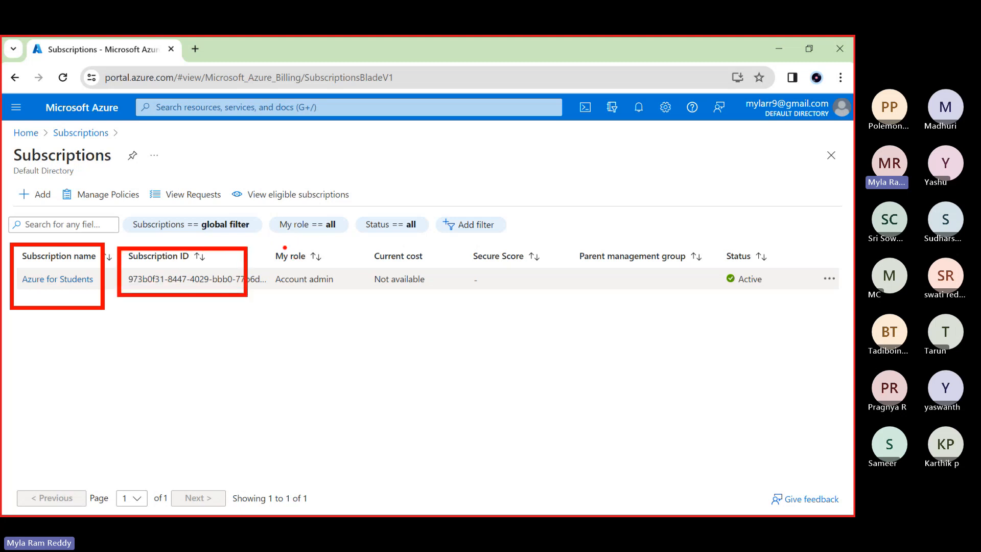
{"action": "mouse_move", "coordinate": [268, 243]}
{"action": "left_mouse_down"}
{"action": "mouse_move", "coordinate": [354, 303]}
{"action": "mouse_move", "coordinate": [417, 288]}
{"action": "left_mouse_up"}
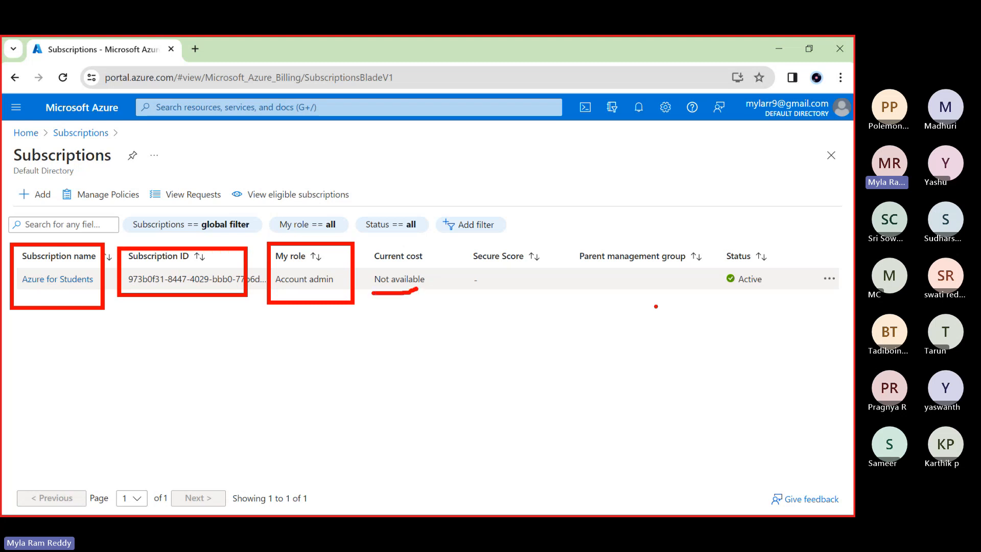
- Mark the Azure for Students subscription's status with a red box and clear all the annotations
{"action": "left_click_drag", "start_coordinate": [713, 239], "coordinate": [787, 303]}
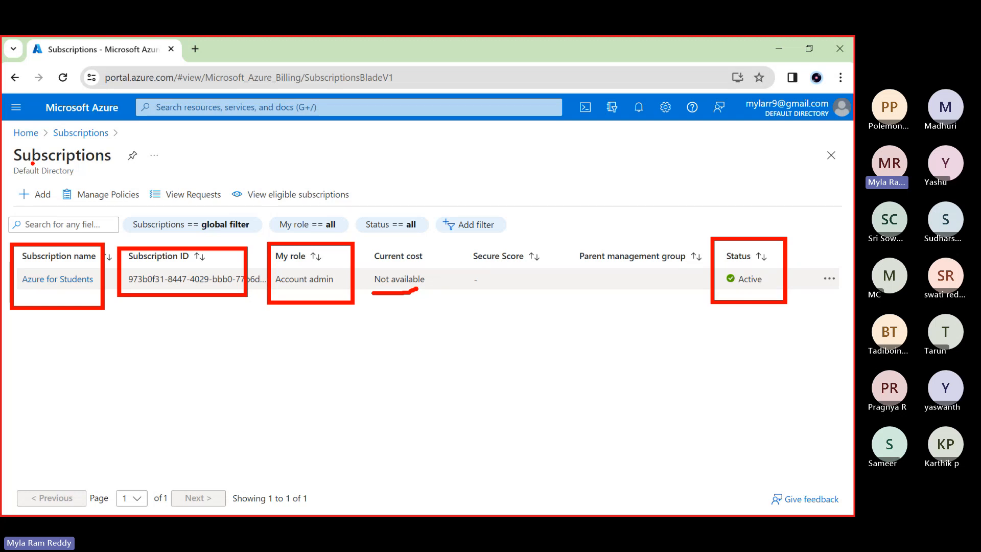
{"action": "key", "text": "Escape"}
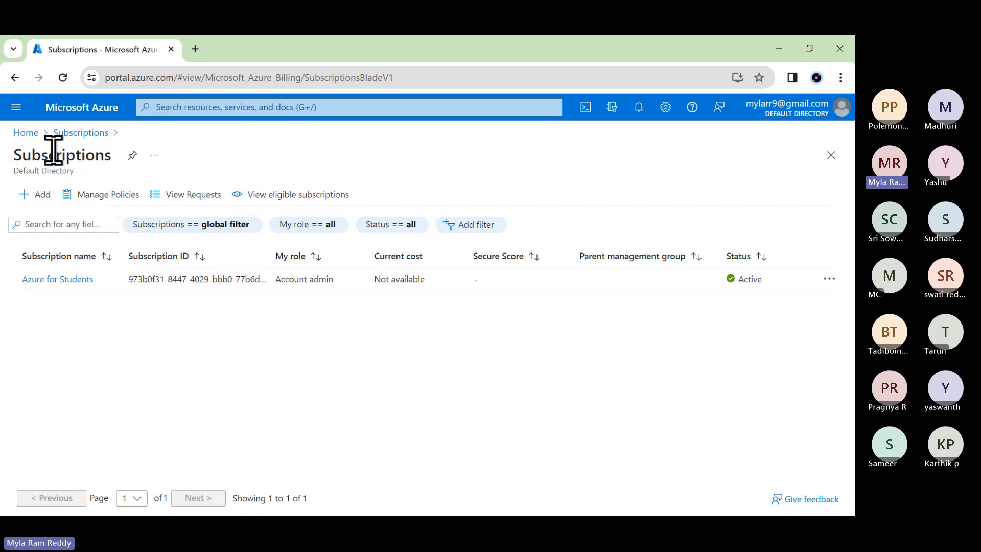
- Open the Resource groups list from the portal home page and annotate its title with two red boxes and a line leading down from it
{"action": "left_click", "coordinate": [67, 110]}
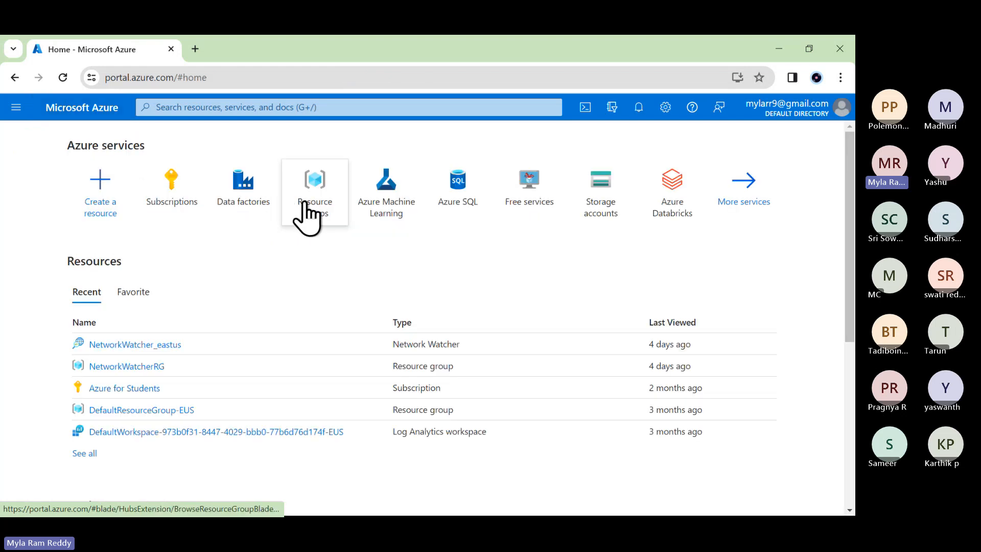
{"action": "left_click", "coordinate": [309, 215]}
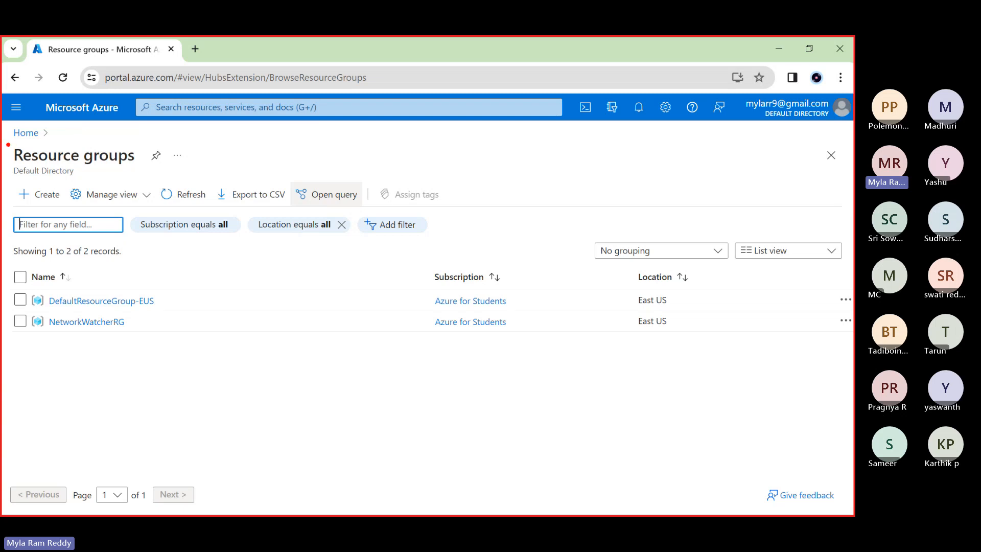
{"action": "left_click_drag", "start_coordinate": [7, 144], "coordinate": [81, 166]}
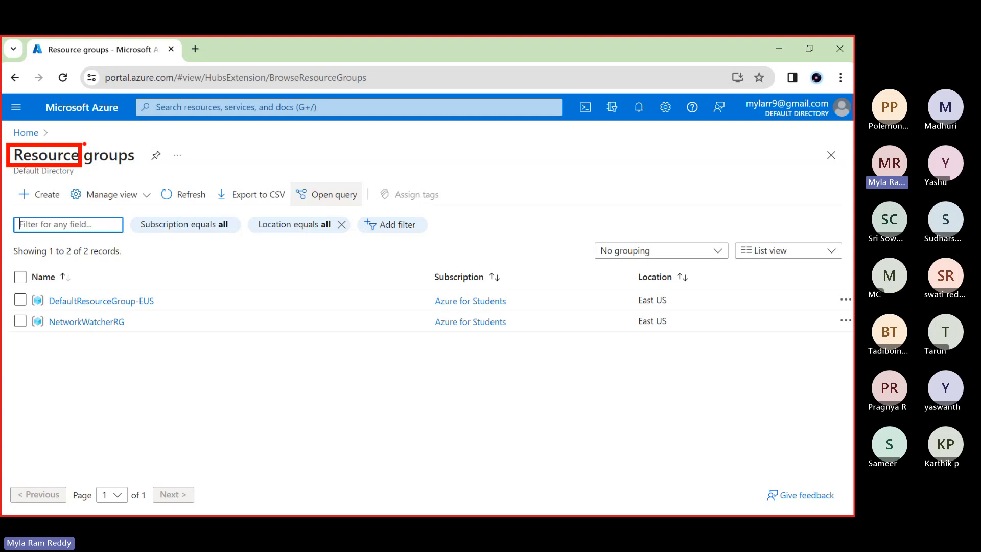
{"action": "left_click_drag", "start_coordinate": [84, 144], "coordinate": [136, 172]}
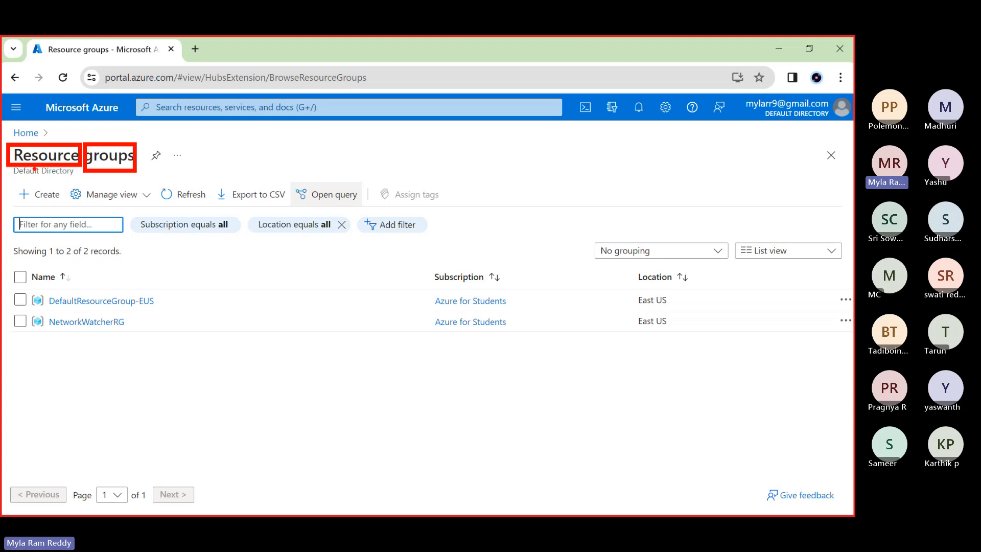
{"action": "mouse_move", "coordinate": [33, 169]}
{"action": "left_mouse_down"}
{"action": "mouse_move", "coordinate": [61, 251]}
{"action": "mouse_move", "coordinate": [141, 385]}
{"action": "left_mouse_up"}
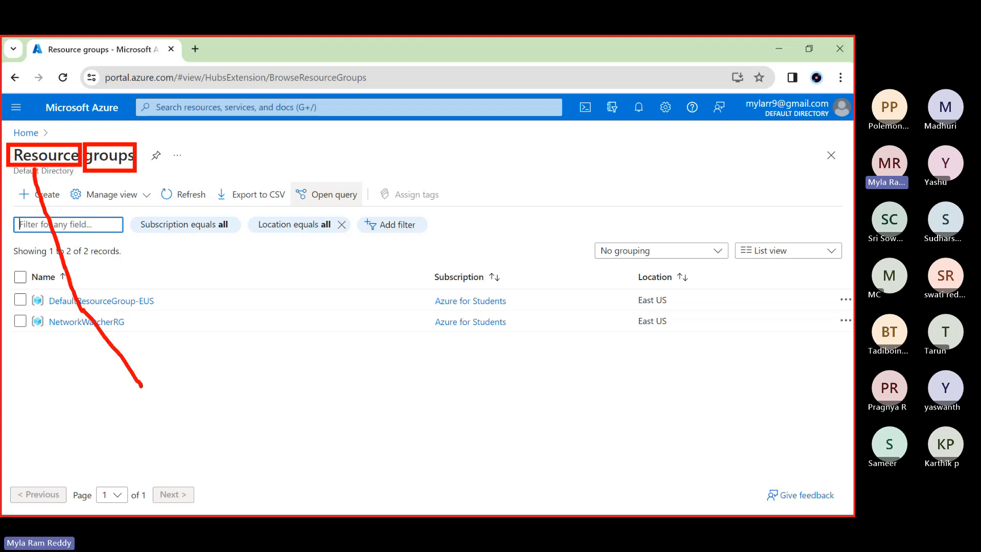
- Write the red on-screen note "adf", "sql db", "blob", "...etc" at the line's end, and clear the annotations
{"action": "left_click", "coordinate": [174, 375]}
{"action": "type", "text": "adf"}
{"action": "key", "text": "Return"}
{"action": "type", "text": "sql db"}
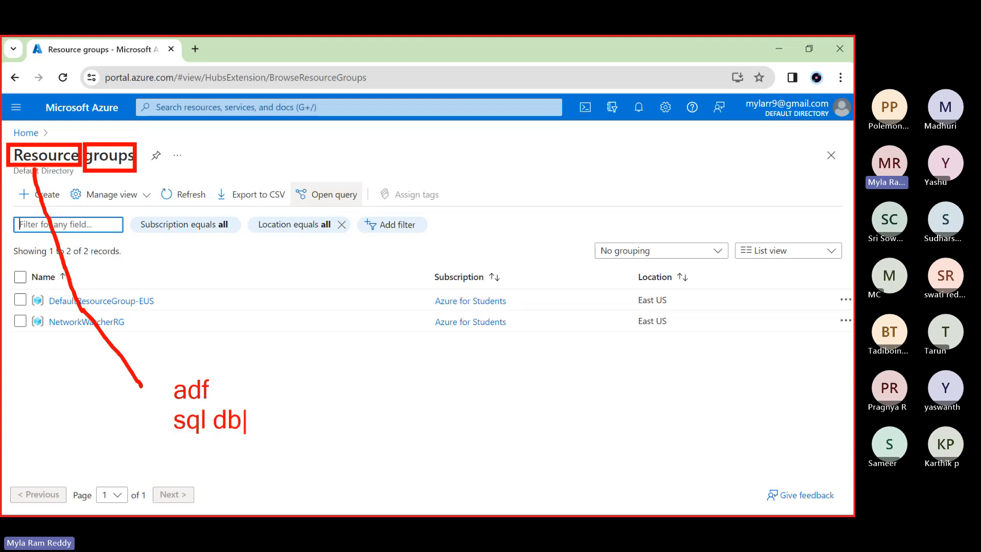
{"action": "key", "text": "Return"}
{"action": "type", "text": "blob"}
{"action": "key", "text": "Return"}
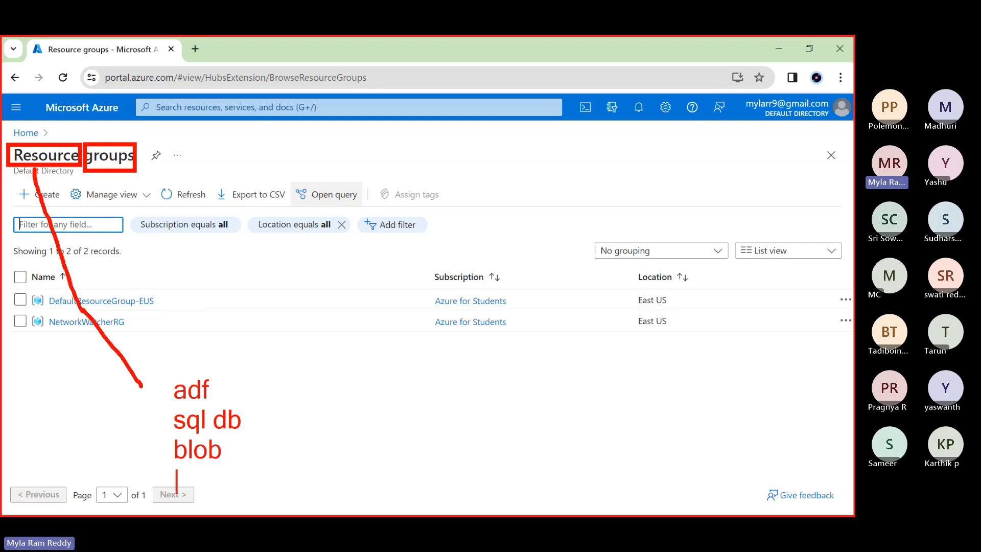
{"action": "type", "text": "...etc"}
{"action": "key", "text": "Escape"}
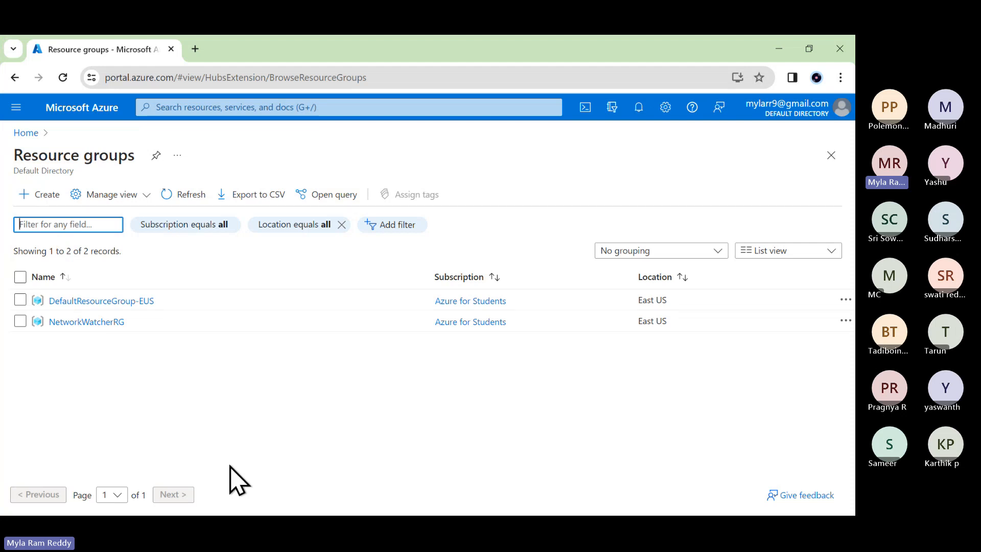
- Start creating a resource group and highlight the description of what a resource group is
{"action": "left_click", "coordinate": [48, 194]}
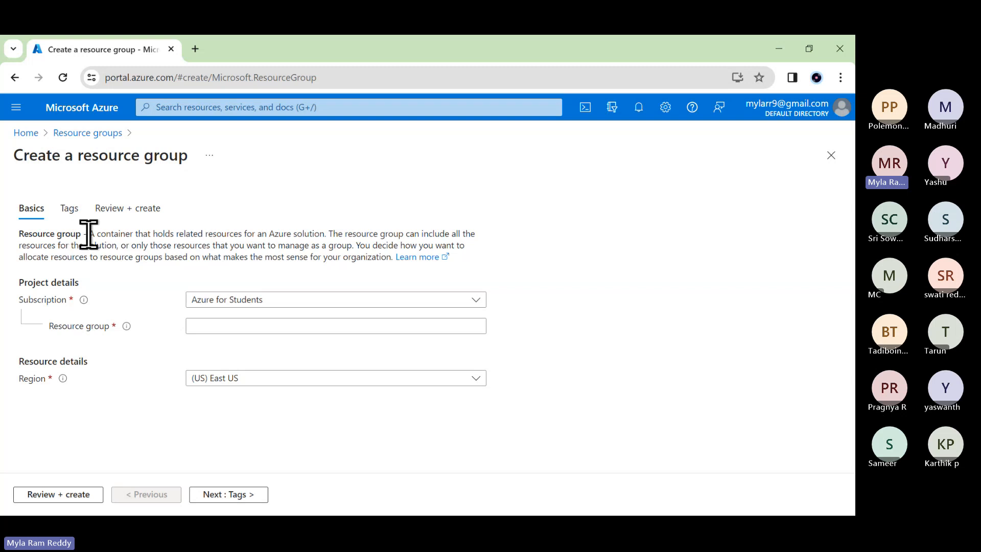
{"action": "left_click_drag", "start_coordinate": [88, 234], "coordinate": [237, 228]}
{"action": "left_click_drag", "start_coordinate": [277, 229], "coordinate": [324, 233]}
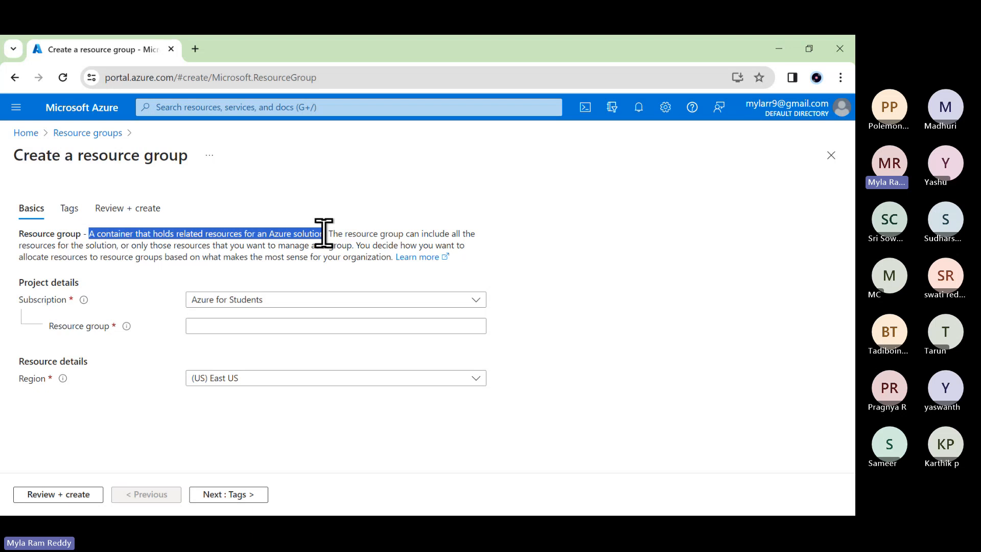
{"action": "left_click_drag", "start_coordinate": [324, 232], "coordinate": [391, 261]}
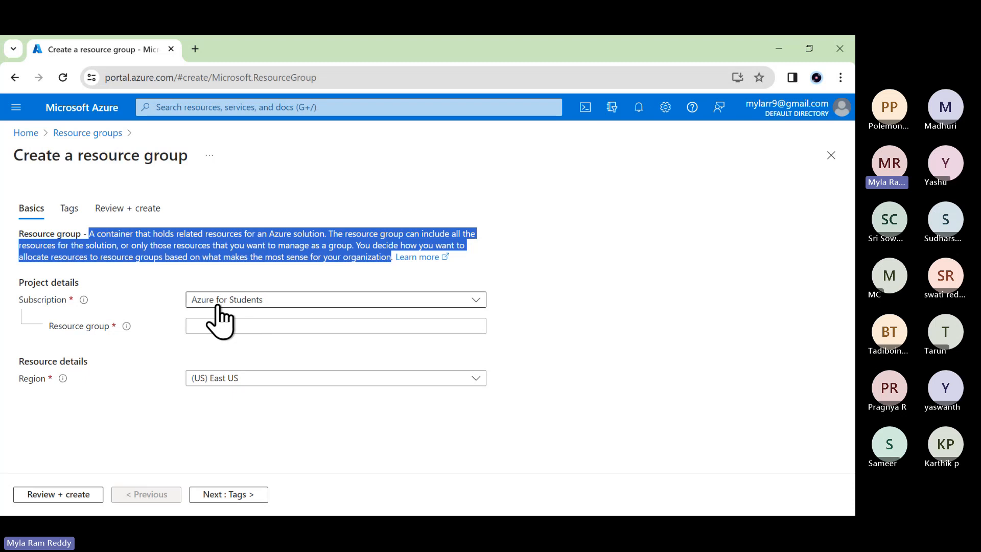
- Duplicate the browser tab with the resource group form and open the Subscriptions list in the original tab
{"action": "right_click", "coordinate": [129, 56]}
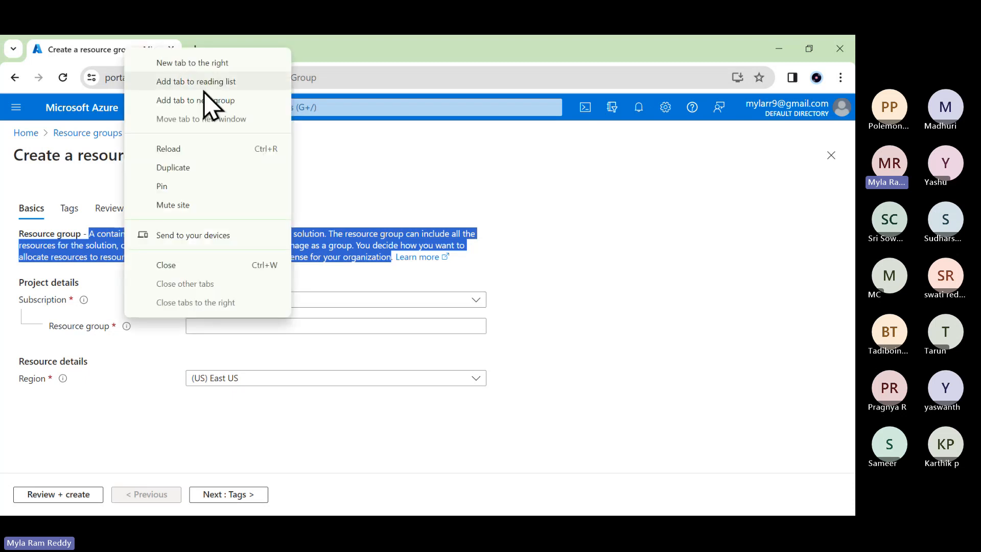
{"action": "left_click", "coordinate": [177, 169]}
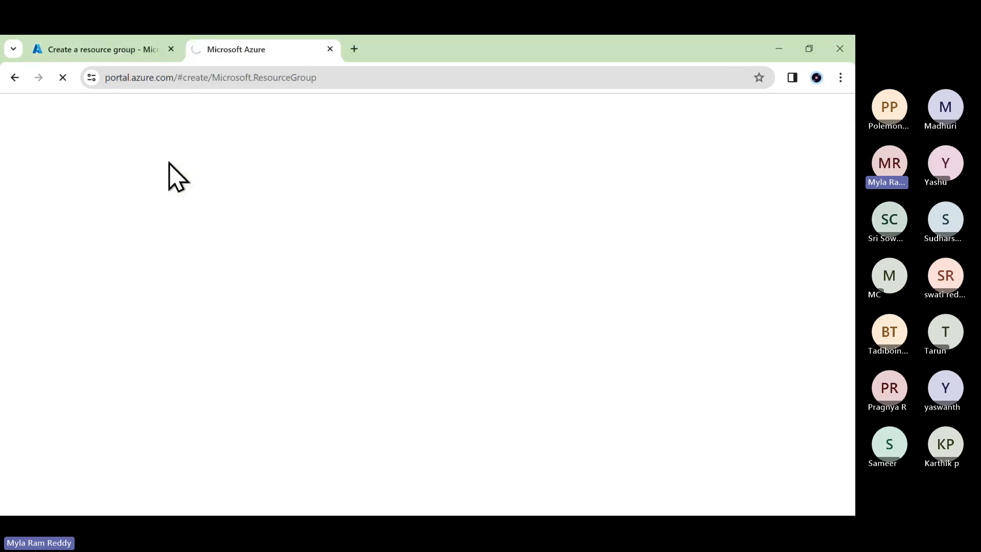
{"action": "left_click", "coordinate": [114, 49]}
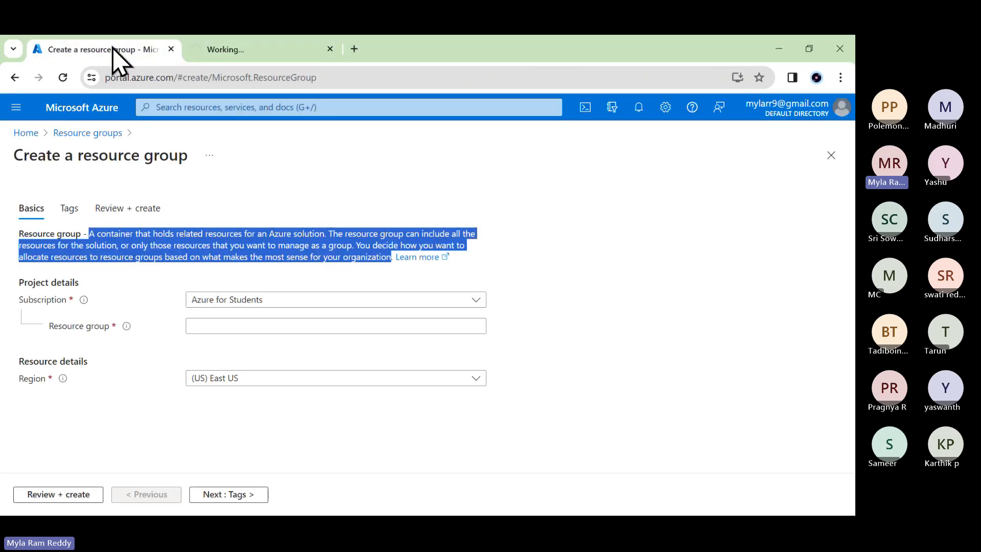
{"action": "left_click", "coordinate": [74, 110]}
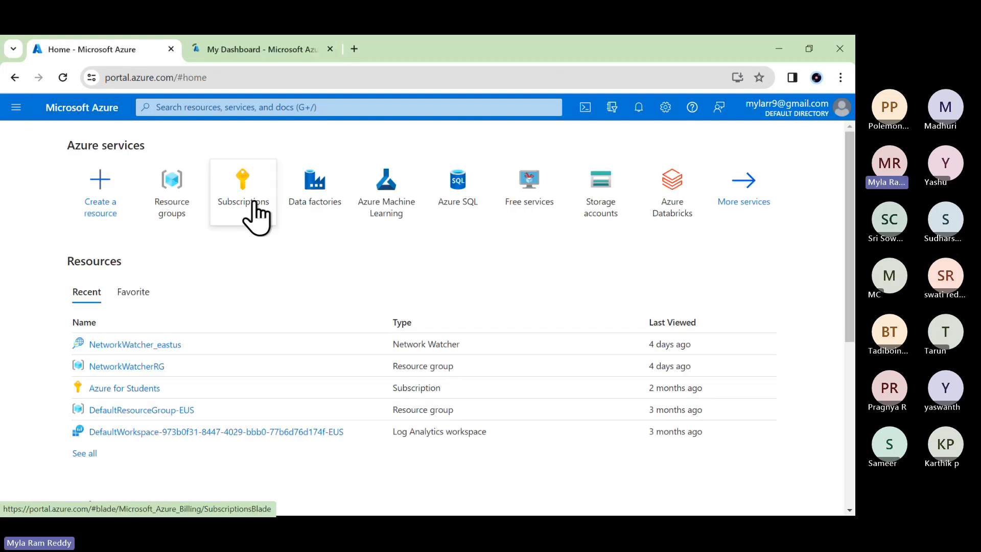
{"action": "left_click", "coordinate": [254, 202]}
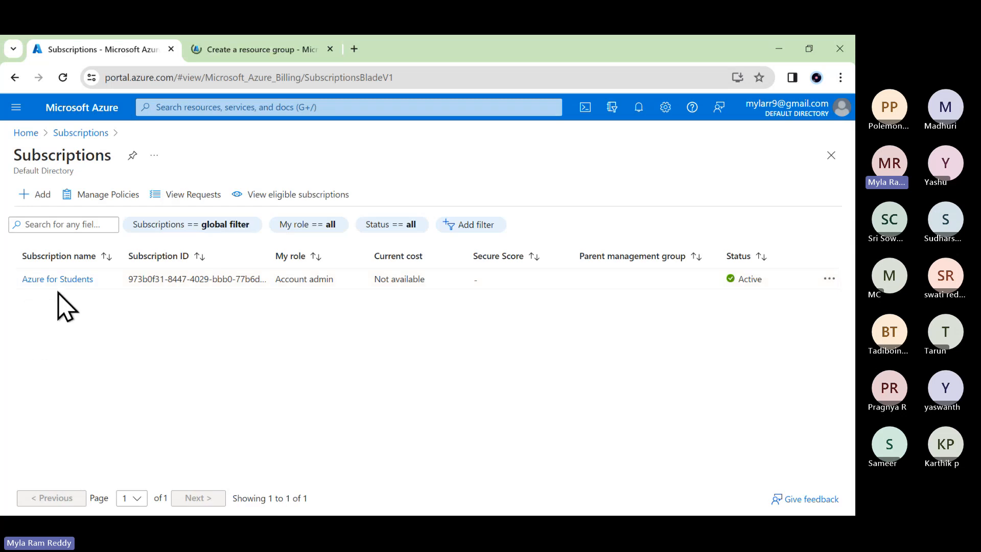
- Return to the duplicated resource group form and name the resource group b2311
{"action": "left_click", "coordinate": [261, 56]}
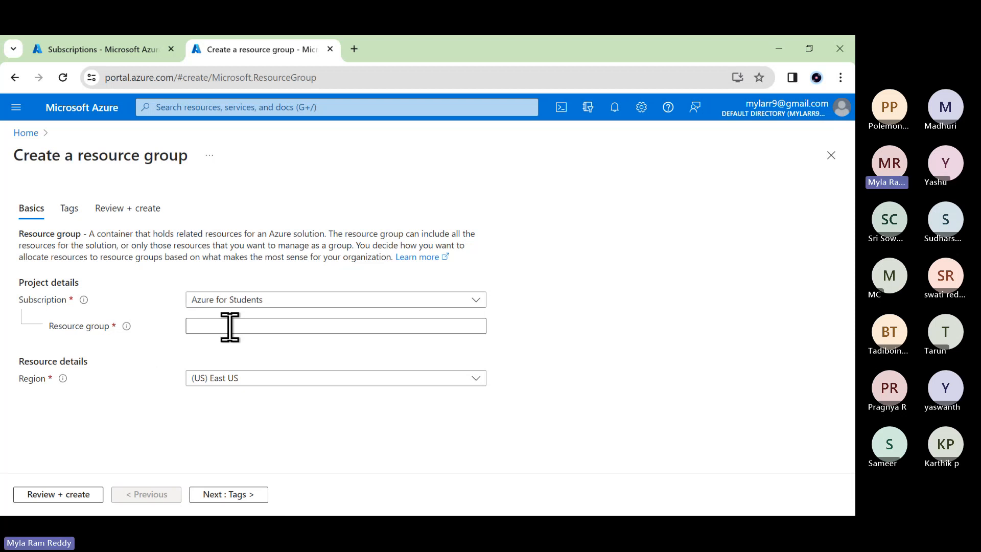
{"action": "left_click", "coordinate": [209, 328]}
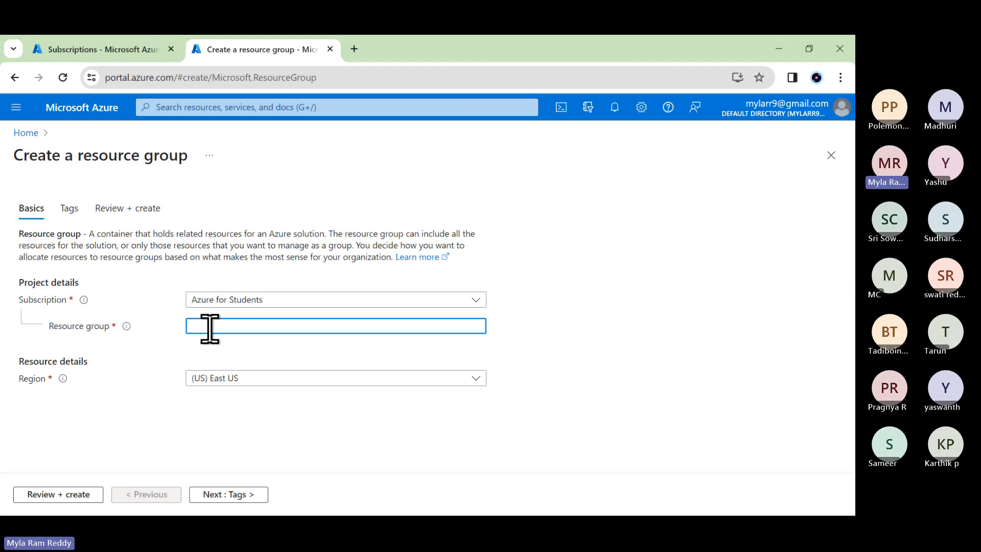
{"action": "type", "text": "b2"}
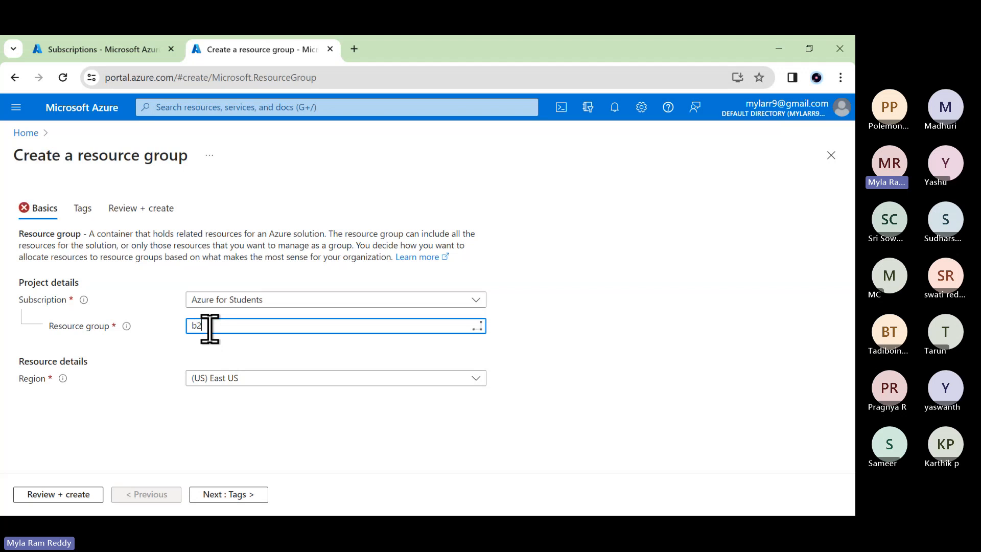
{"action": "type", "text": "3"}
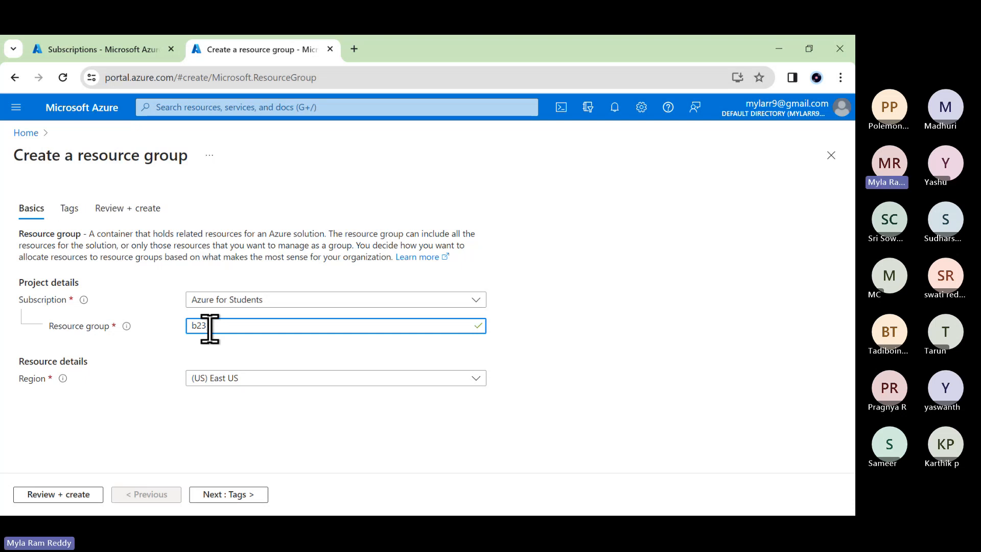
{"action": "type", "text": "11"}
- Look through the regions offered for the resource group and close the list without choosing another one
{"action": "left_click", "coordinate": [254, 381]}
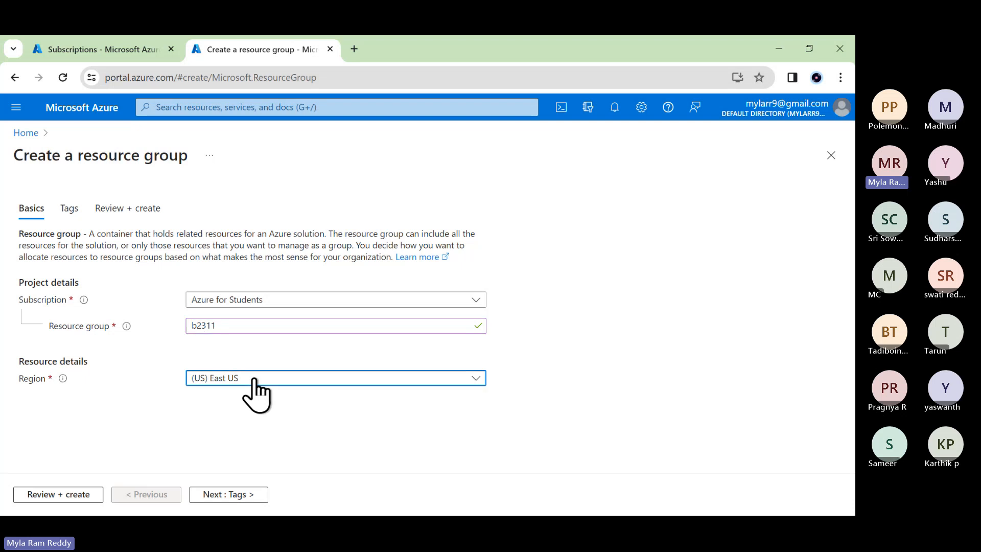
{"action": "scroll", "coordinate": [324, 292], "scroll_direction": "down", "scroll_amount": 10}
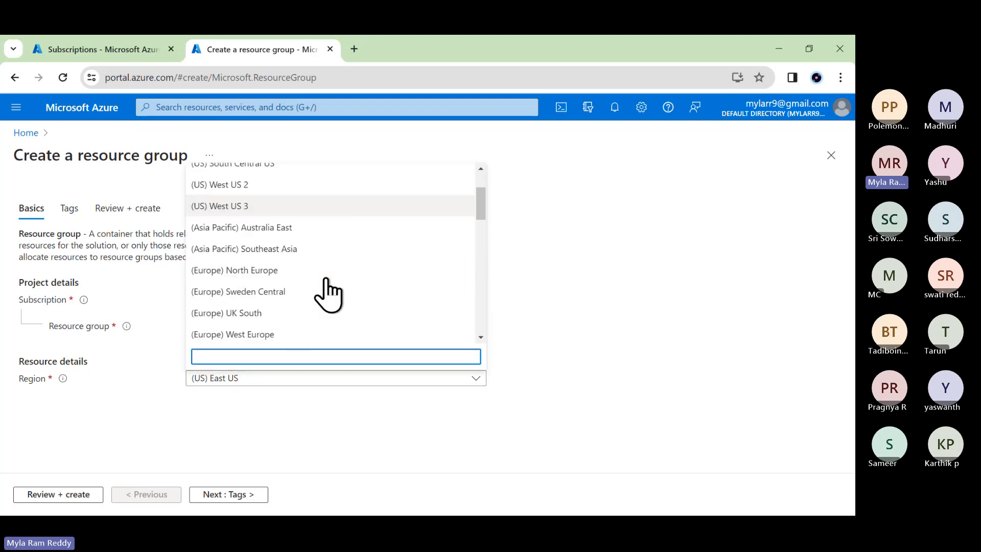
{"action": "scroll", "coordinate": [329, 296], "scroll_direction": "down", "scroll_amount": 6}
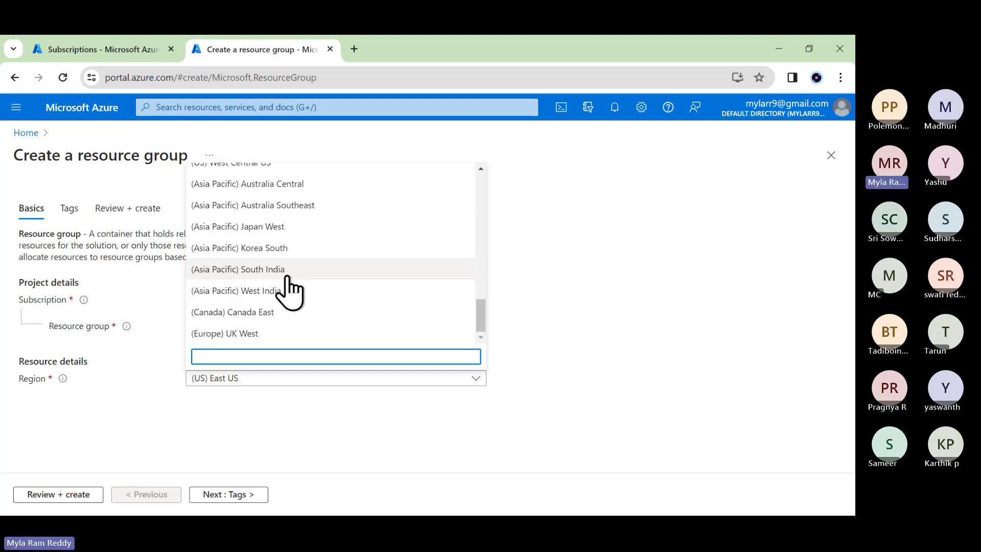
{"action": "scroll", "coordinate": [315, 291], "scroll_direction": "up", "scroll_amount": 5}
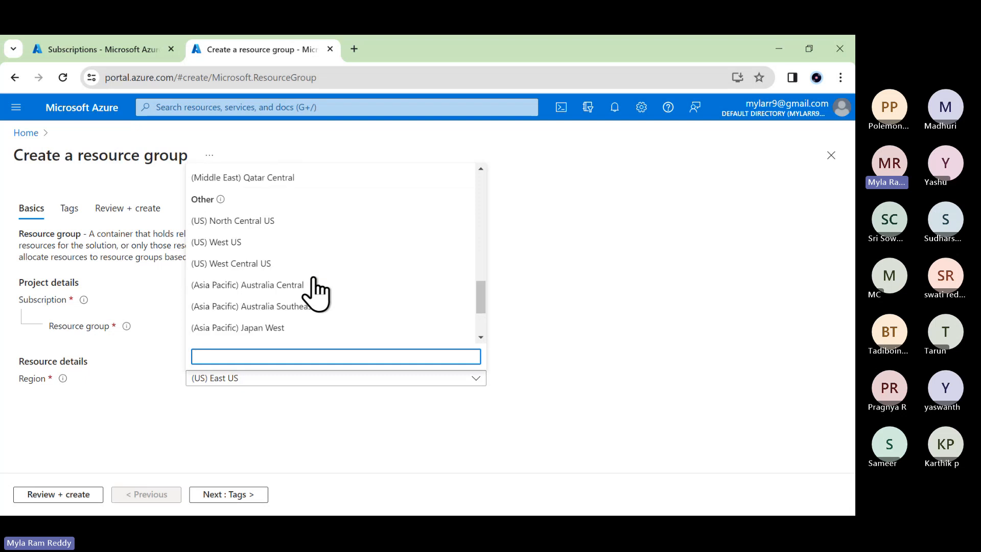
{"action": "scroll", "coordinate": [315, 291], "scroll_direction": "up", "scroll_amount": 10}
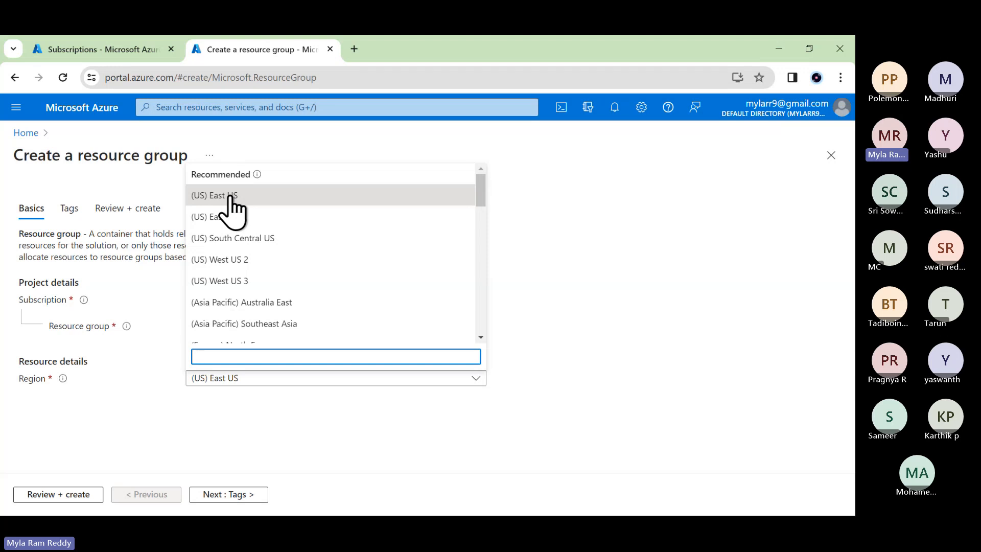
{"action": "mouse_move", "coordinate": [258, 174]}
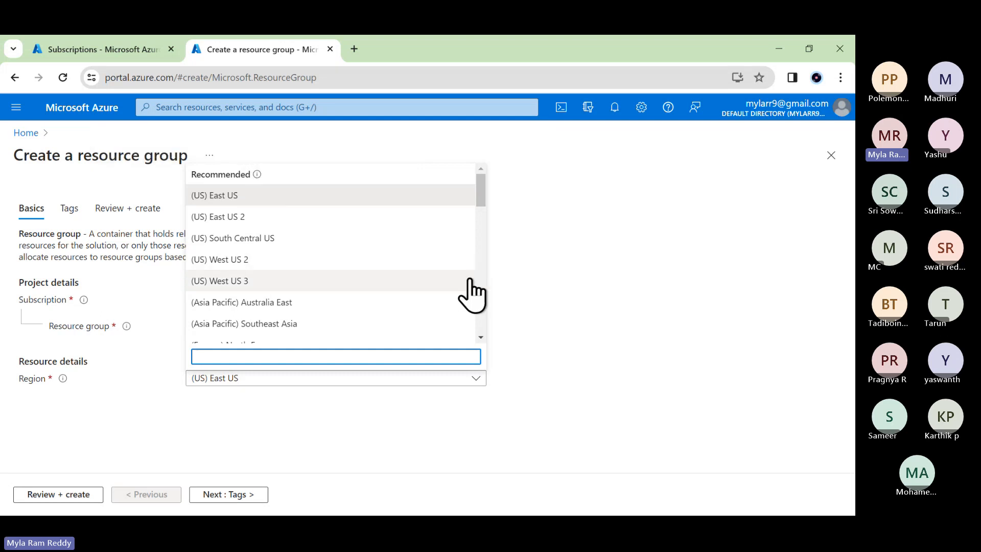
{"action": "left_click", "coordinate": [582, 275]}
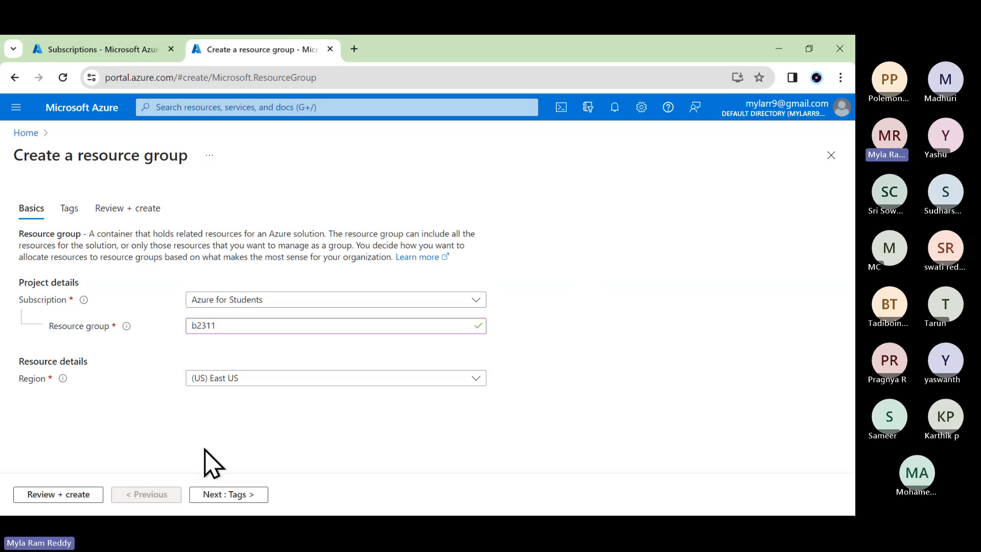
- Review and create the resource group b2311, and mark its row in the Resource groups list with a red box
{"action": "left_click", "coordinate": [81, 498]}
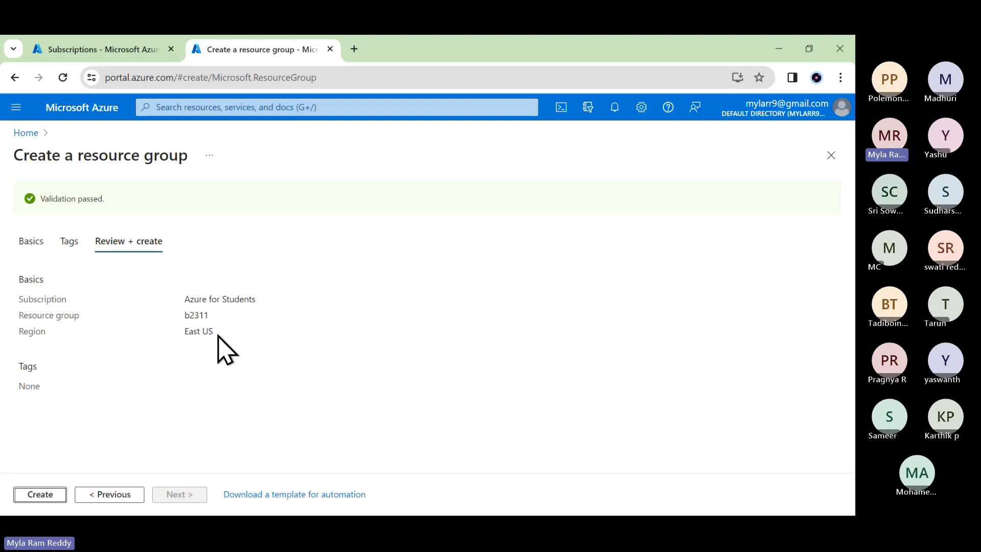
{"action": "left_click", "coordinate": [50, 494]}
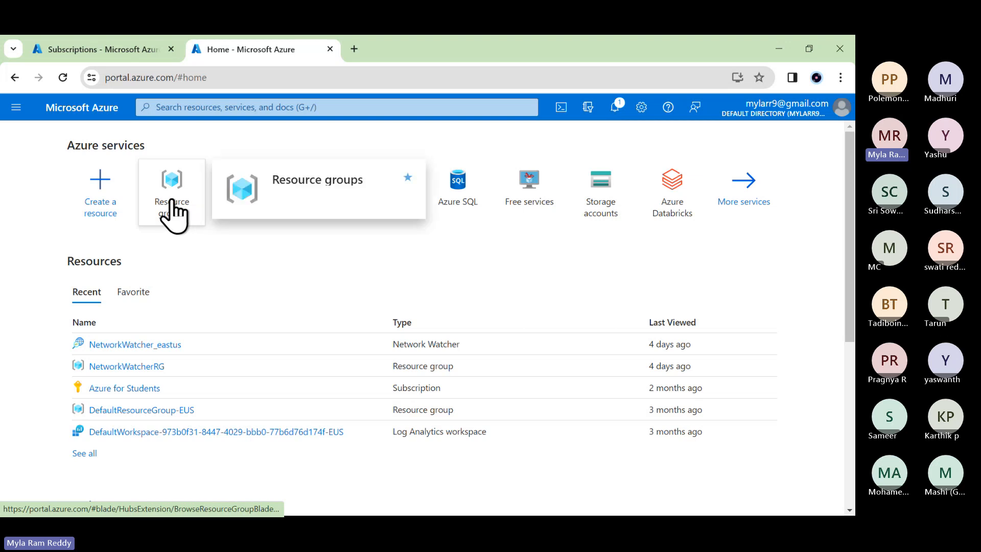
{"action": "left_click", "coordinate": [172, 202]}
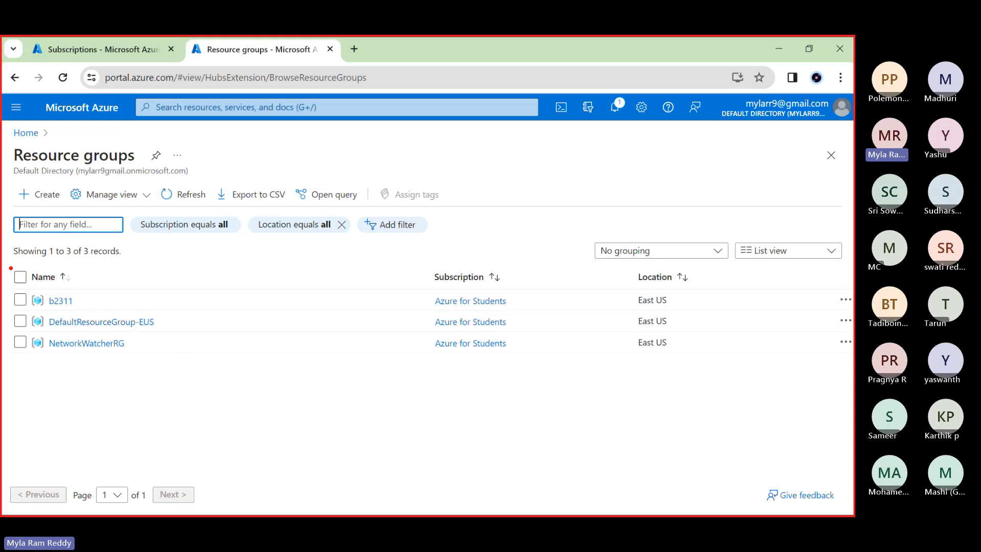
{"action": "mouse_move", "coordinate": [10, 266]}
{"action": "left_mouse_down"}
{"action": "mouse_move", "coordinate": [122, 301]}
{"action": "mouse_move", "coordinate": [306, 309]}
{"action": "mouse_move", "coordinate": [333, 321]}
{"action": "mouse_move", "coordinate": [715, 311]}
{"action": "left_mouse_up"}
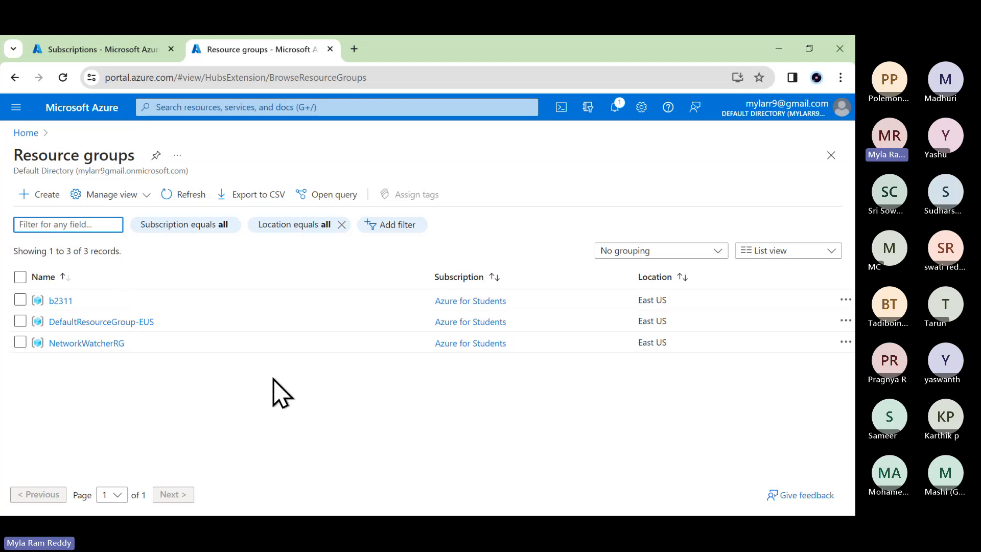
- Clear the annotation and switch to the browser window with the GitHub notes, showing ADF03_Storage Account.md
{"action": "key", "text": "alt+Tab"}
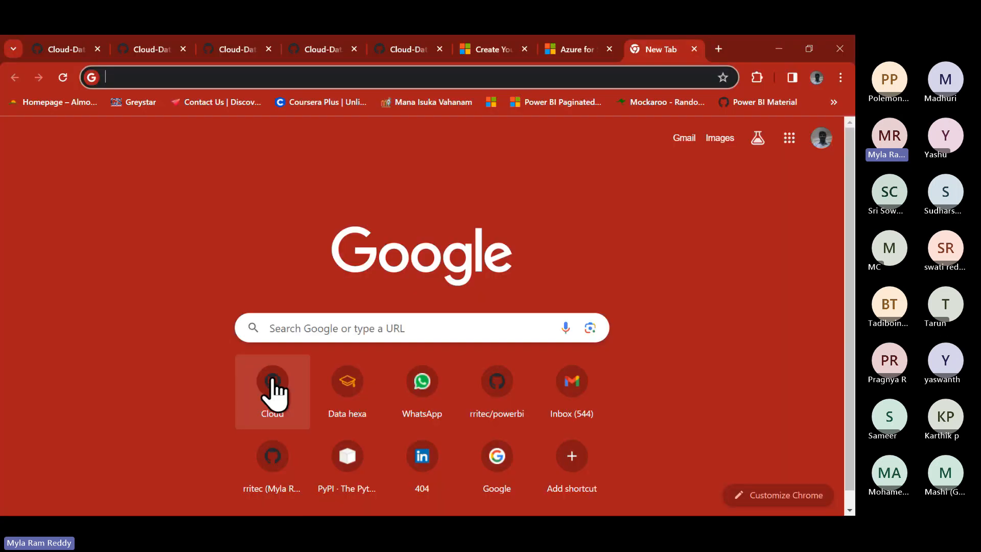
{"action": "left_click", "coordinate": [152, 51]}
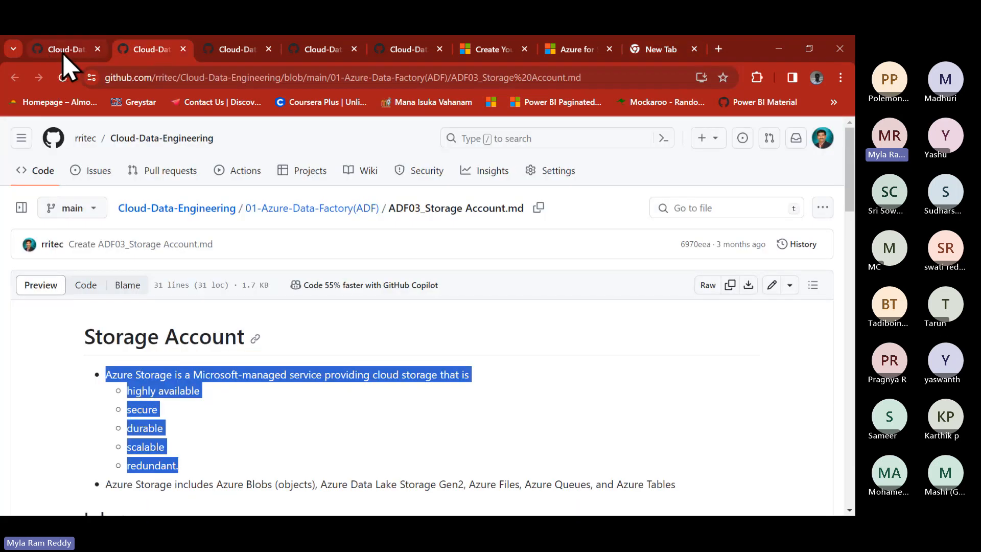
- Look through the open GitHub pages and bring up the storage section of the AWS, Azure and Google Cloud comparison in Demo.md
{"action": "left_click", "coordinate": [64, 51]}
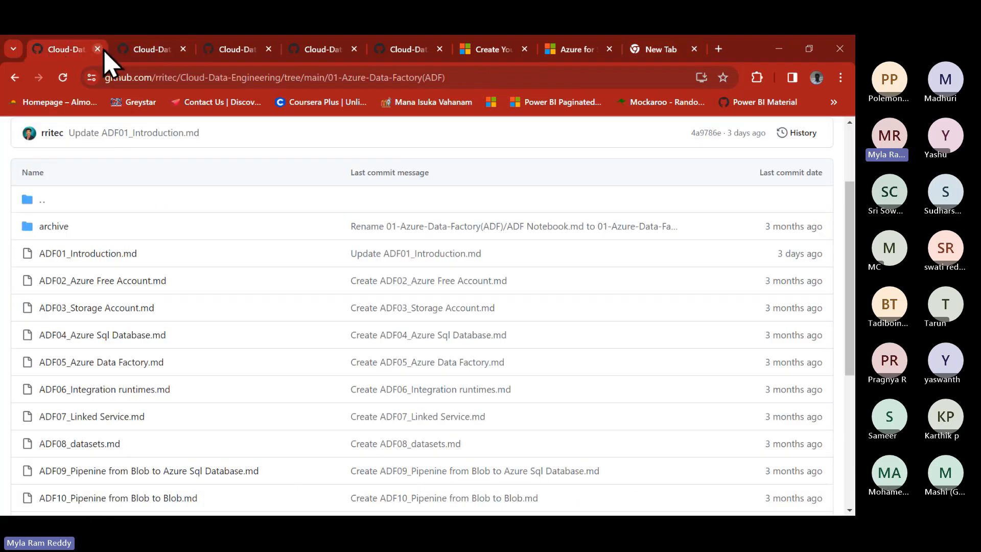
{"action": "left_click", "coordinate": [148, 53]}
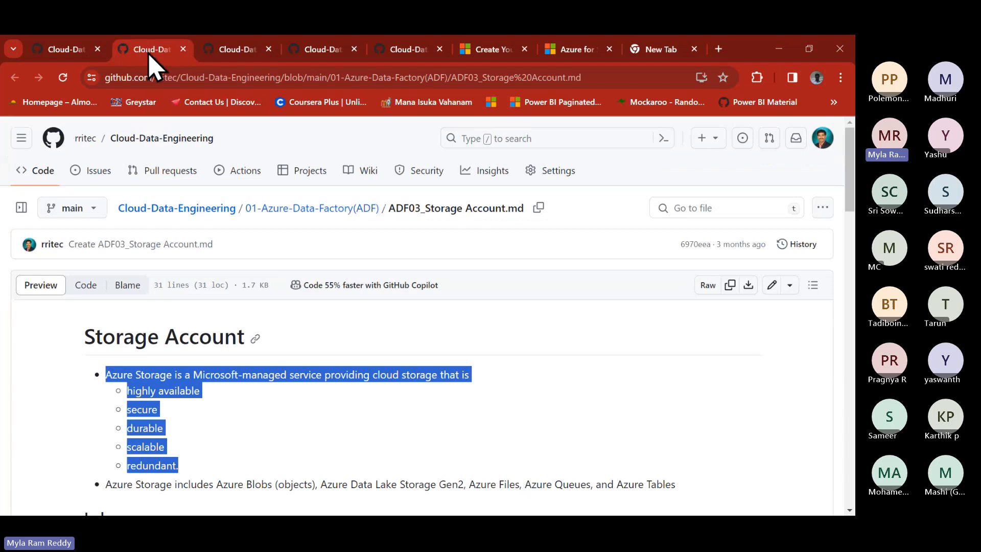
{"action": "left_click", "coordinate": [243, 51]}
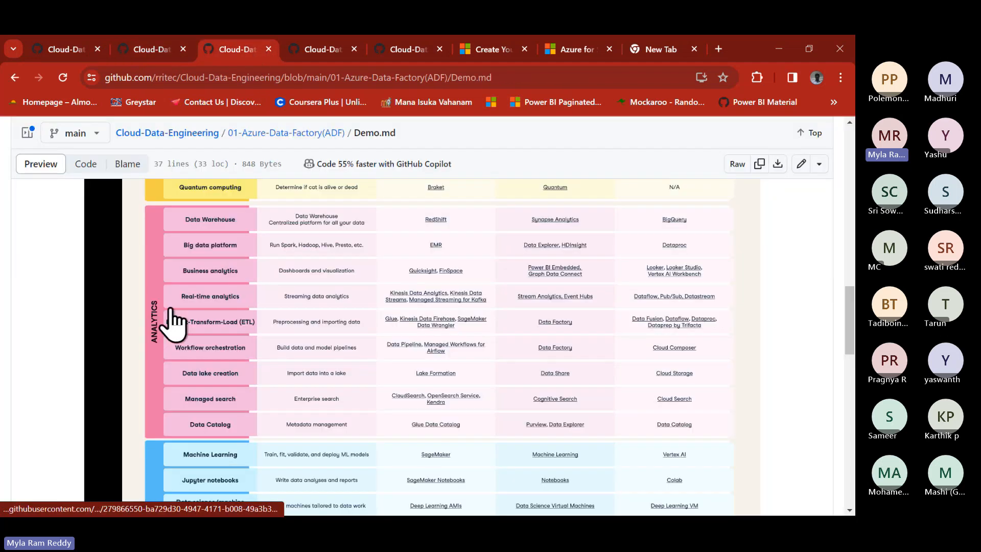
{"action": "scroll", "coordinate": [237, 315], "scroll_direction": "up", "scroll_amount": 5}
{"action": "scroll", "coordinate": [236, 319], "scroll_direction": "up", "scroll_amount": 8}
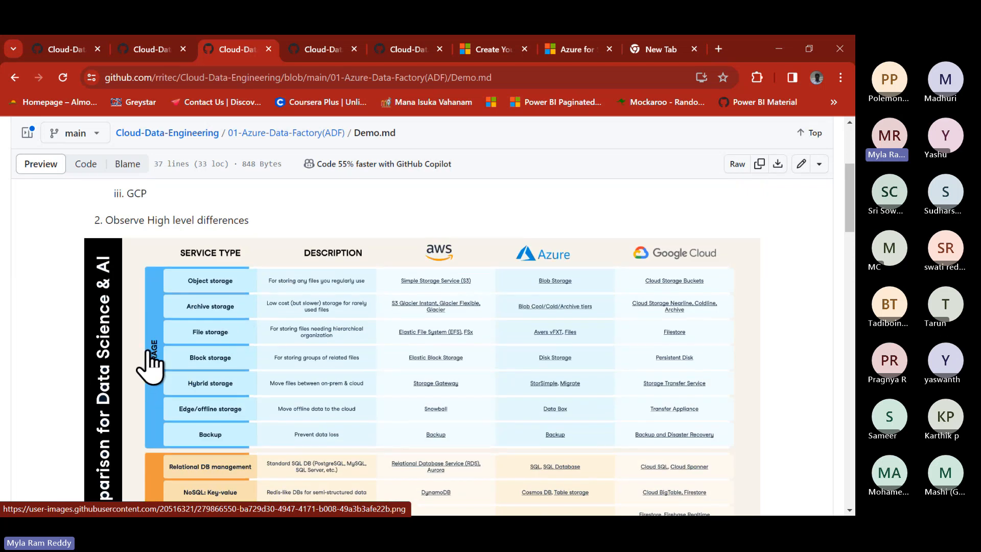
- Mark the Object storage entry with its description and Azure's Blob Storage with red boxes, and clear the annotations
{"action": "key", "text": "ctrl+2"}
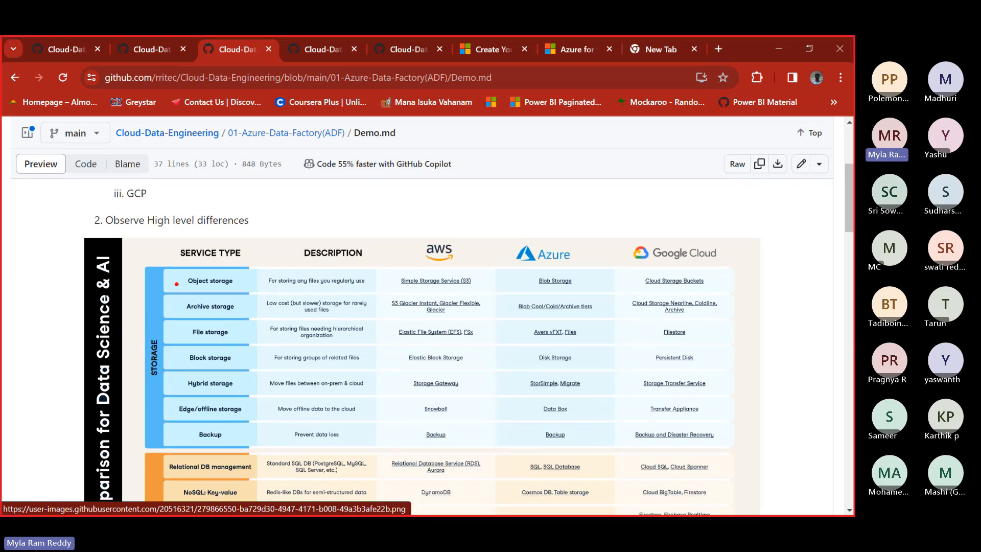
{"action": "left_click_drag", "start_coordinate": [181, 270], "coordinate": [379, 294]}
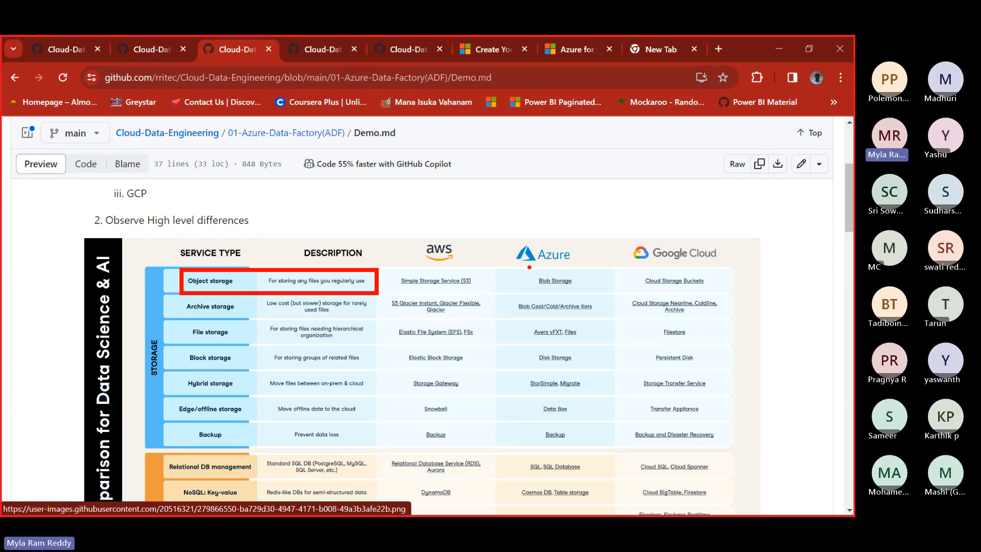
{"action": "left_click_drag", "start_coordinate": [530, 267], "coordinate": [582, 293]}
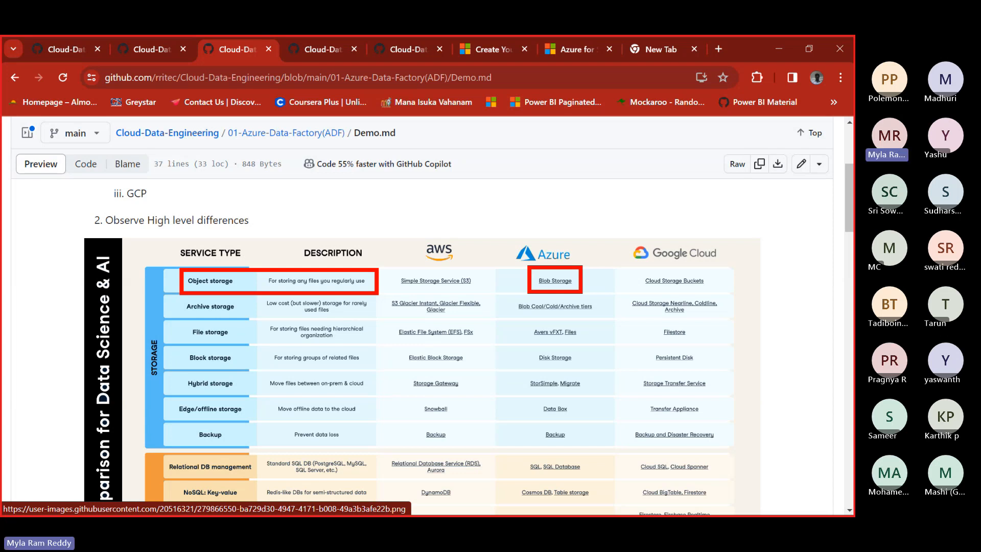
{"action": "key", "text": "Escape"}
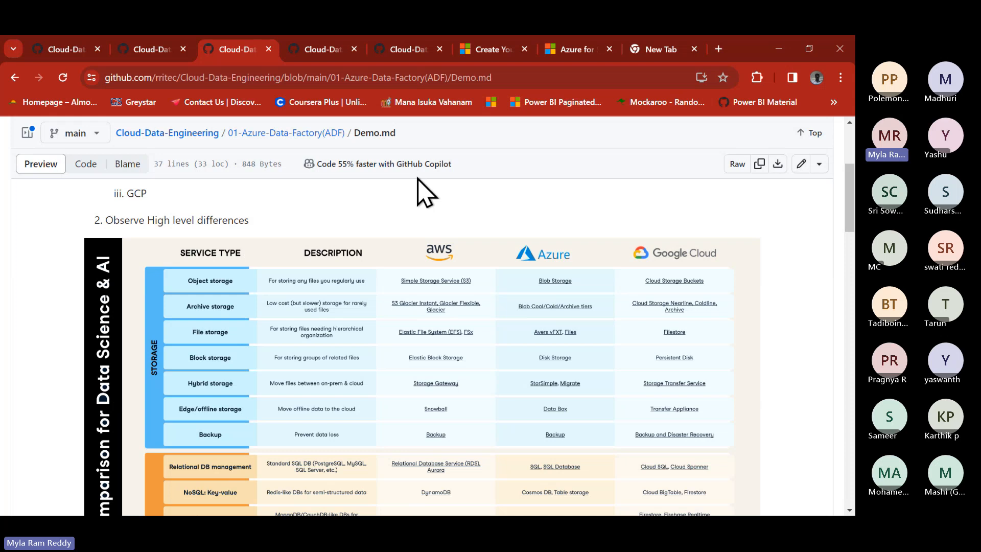
- Switch to the Azure portal window and open the Storage accounts list from the portal's home page
{"action": "key", "text": "alt+Tab"}
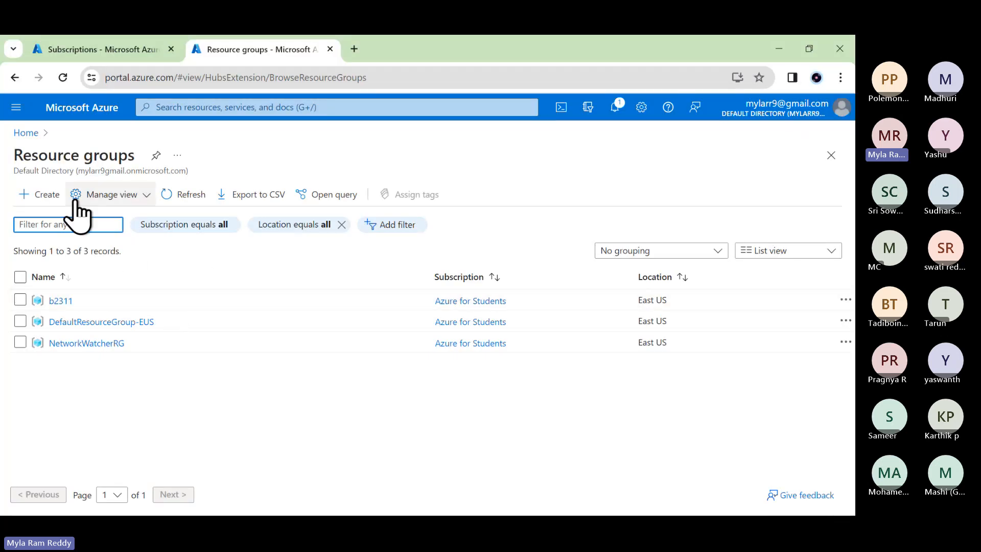
{"action": "left_click", "coordinate": [67, 110]}
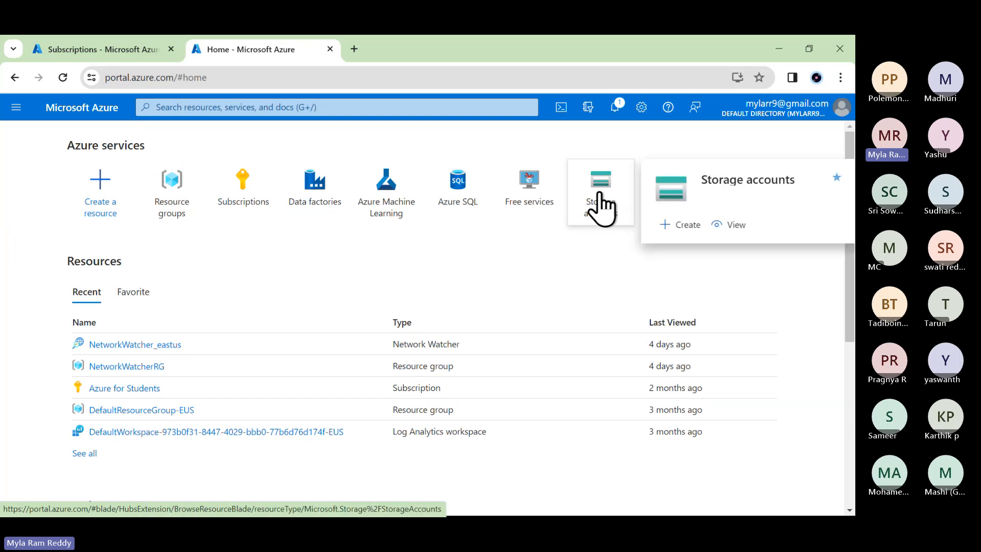
{"action": "left_click", "coordinate": [599, 195]}
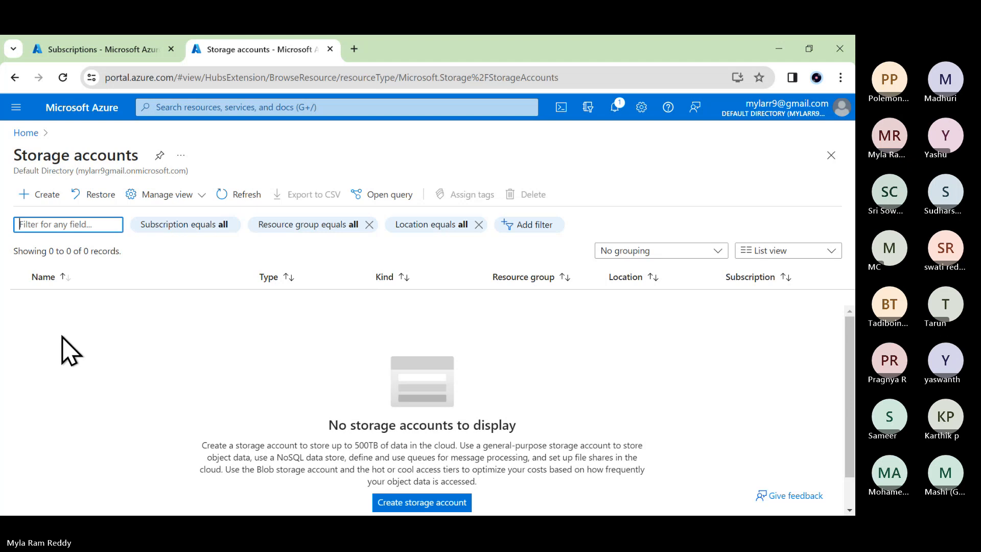
- Read the empty Storage accounts page, highlighting its heading, the full description and the words for the hot and cool access tiers
{"action": "left_click_drag", "start_coordinate": [333, 424], "coordinate": [520, 429]}
{"action": "scroll", "coordinate": [522, 440], "scroll_direction": "down", "scroll_amount": 1}
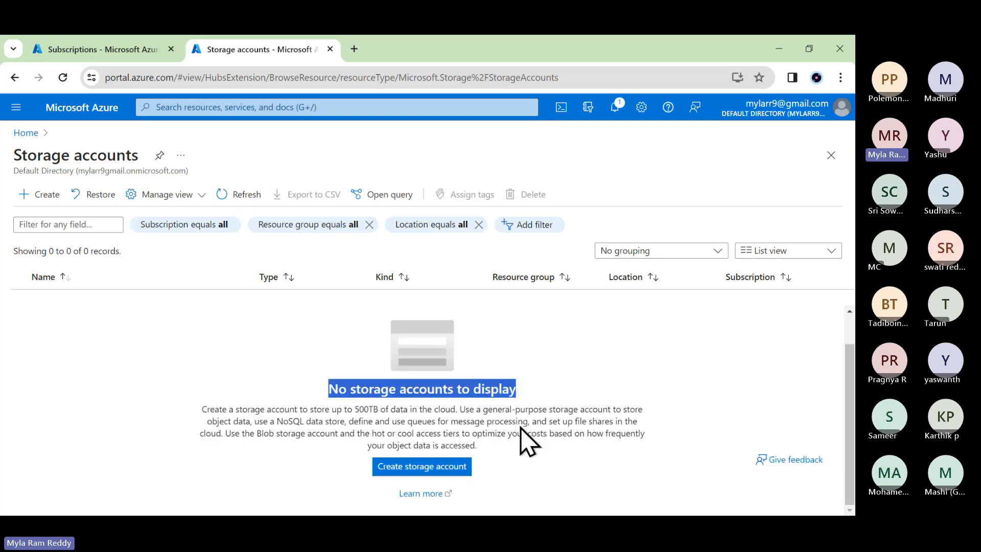
{"action": "left_click", "coordinate": [205, 412]}
{"action": "left_click_drag", "start_coordinate": [205, 412], "coordinate": [614, 429]}
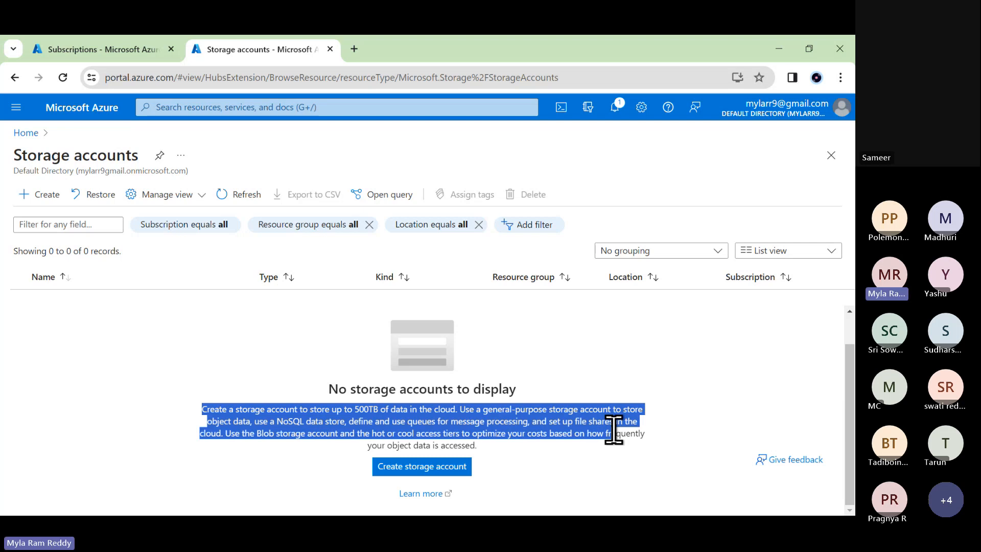
{"action": "left_click_drag", "start_coordinate": [614, 429], "coordinate": [611, 449]}
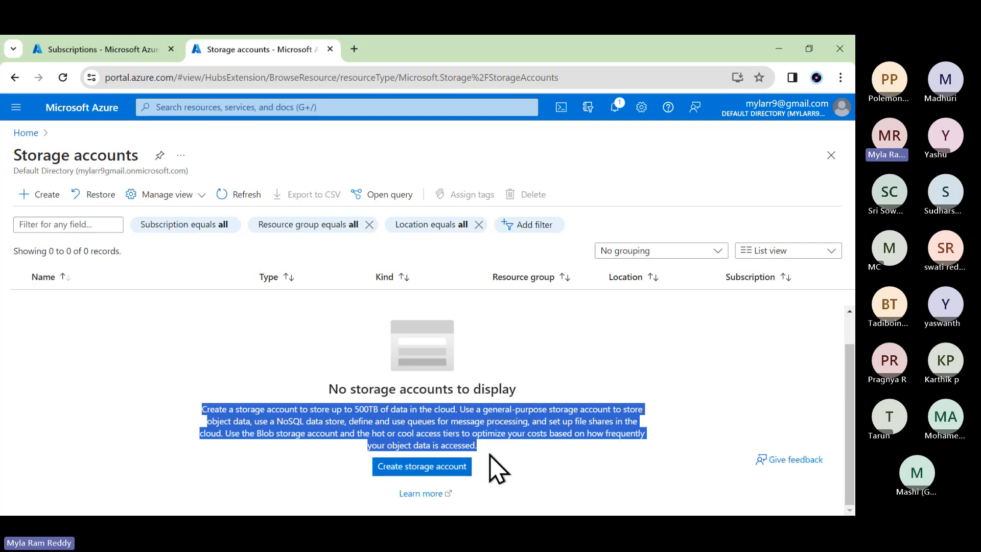
{"action": "double_click", "coordinate": [379, 434]}
{"action": "double_click", "coordinate": [406, 433]}
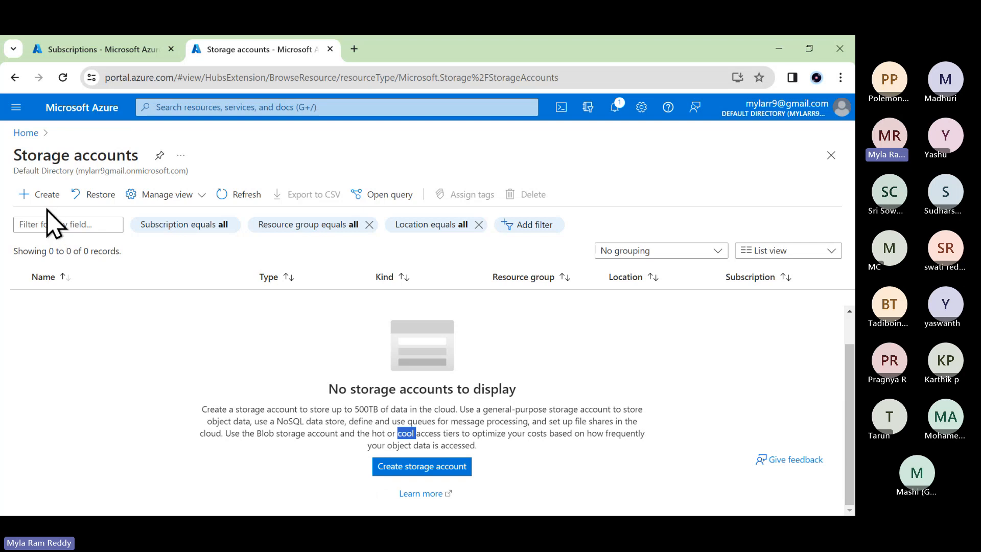
- Start creating a storage account and highlight the introduction's first sentence, from Microsoft-managed service through redundant
{"action": "left_click", "coordinate": [52, 196]}
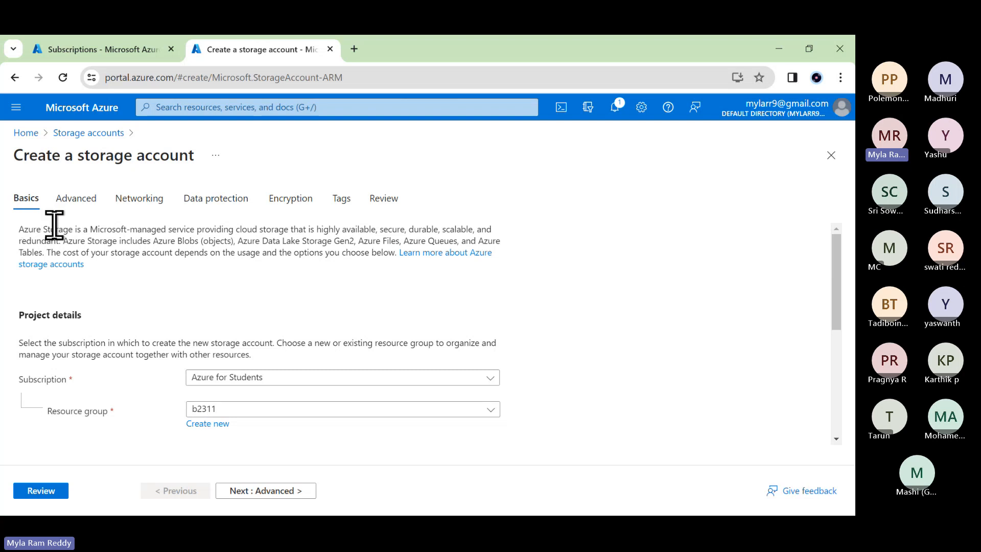
{"action": "left_click_drag", "start_coordinate": [21, 229], "coordinate": [61, 244]}
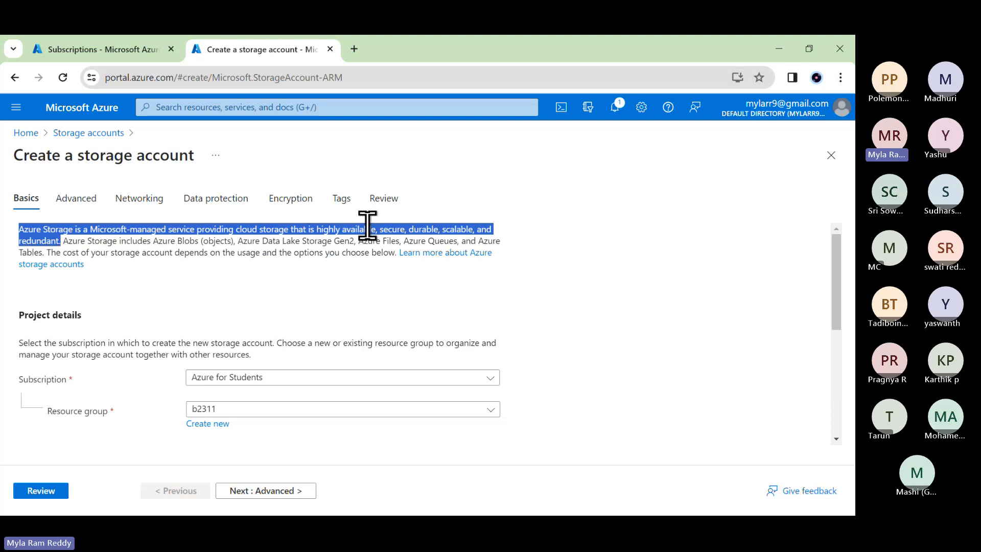
- Copy the word redundant from the introduction, search Google for it in a new tab, and view its dictionary definition
{"action": "double_click", "coordinate": [46, 240]}
{"action": "key", "text": "ctrl+c"}
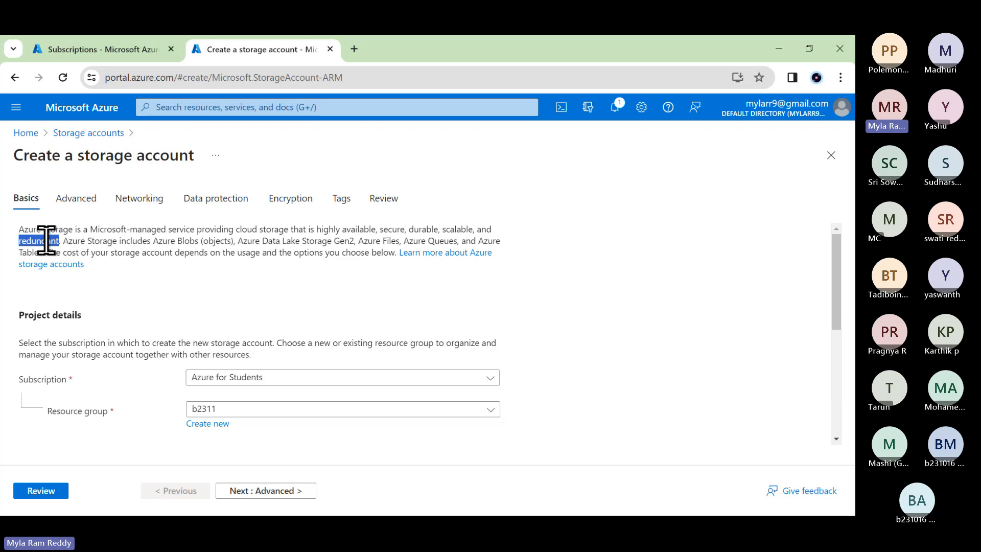
{"action": "left_click", "coordinate": [354, 49]}
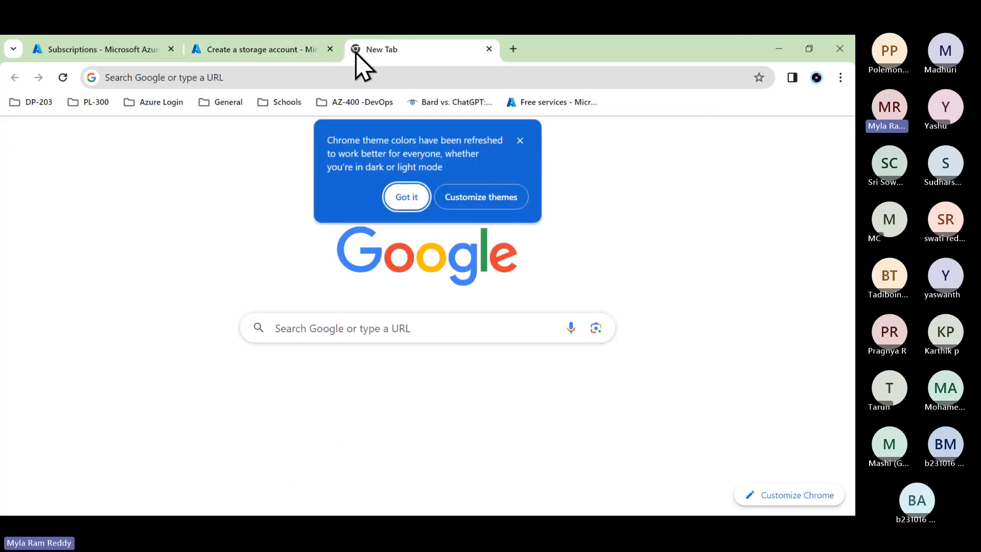
{"action": "left_click", "coordinate": [286, 78]}
{"action": "key", "text": "ctrl+v"}
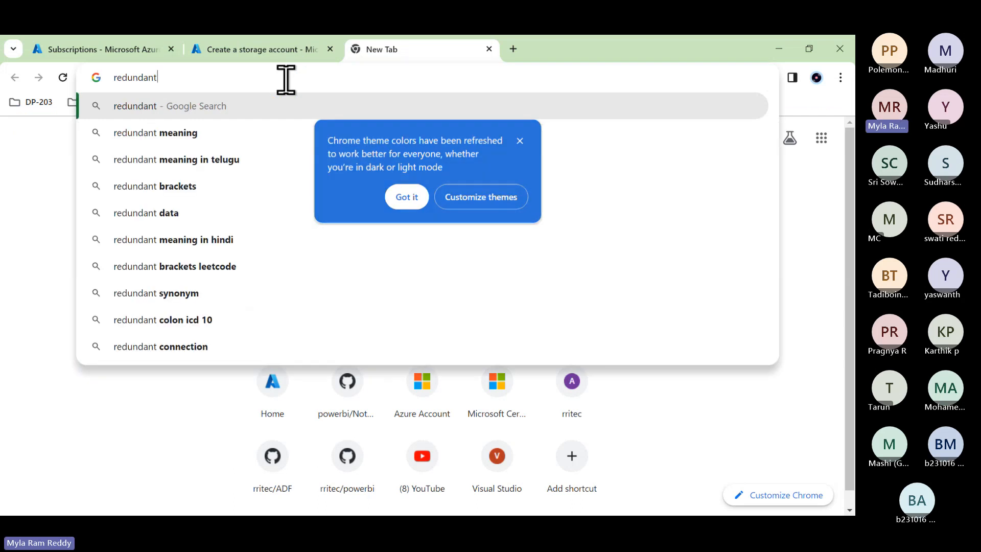
{"action": "key", "text": "Return"}
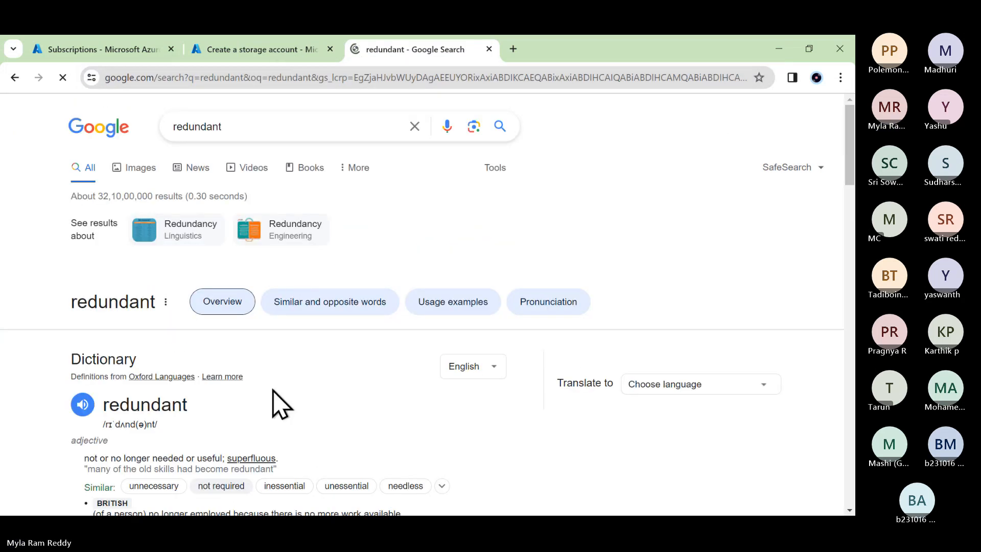
{"action": "scroll", "coordinate": [271, 407], "scroll_direction": "down", "scroll_amount": 3}
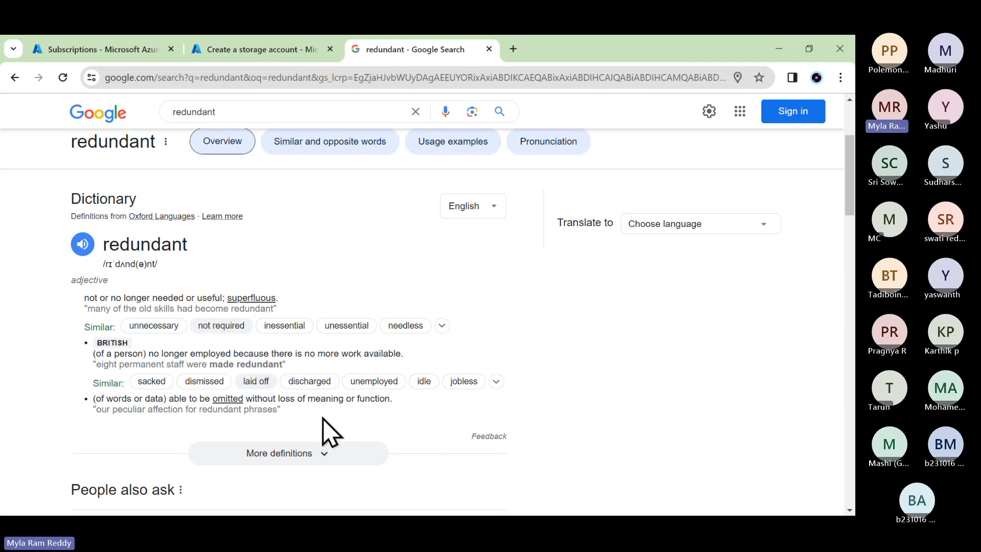
- Return to the storage account form and highlight the sentence listing Azure Blobs, Data Lake Storage Gen2, Files, Queues and Tables
{"action": "left_click", "coordinate": [247, 51]}
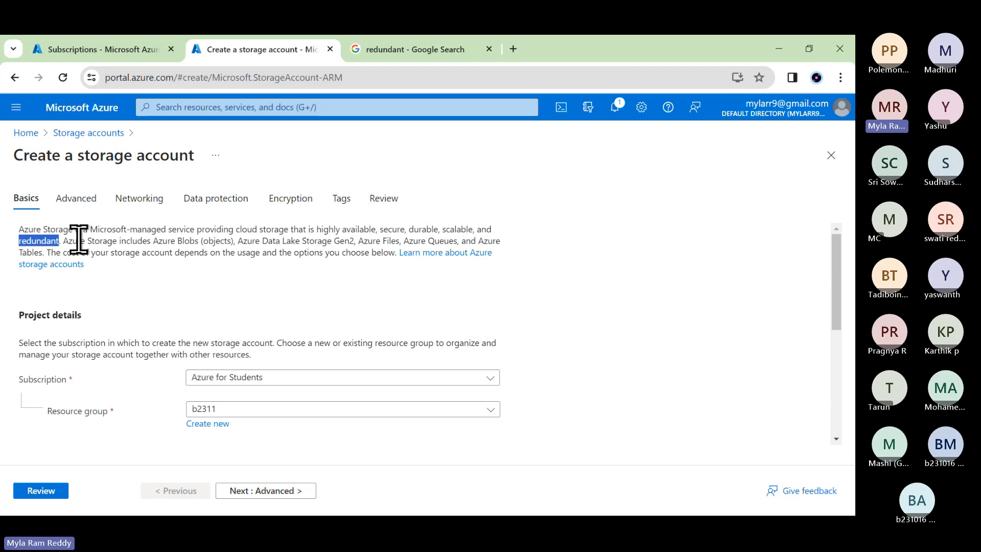
{"action": "left_click_drag", "start_coordinate": [62, 241], "coordinate": [38, 254]}
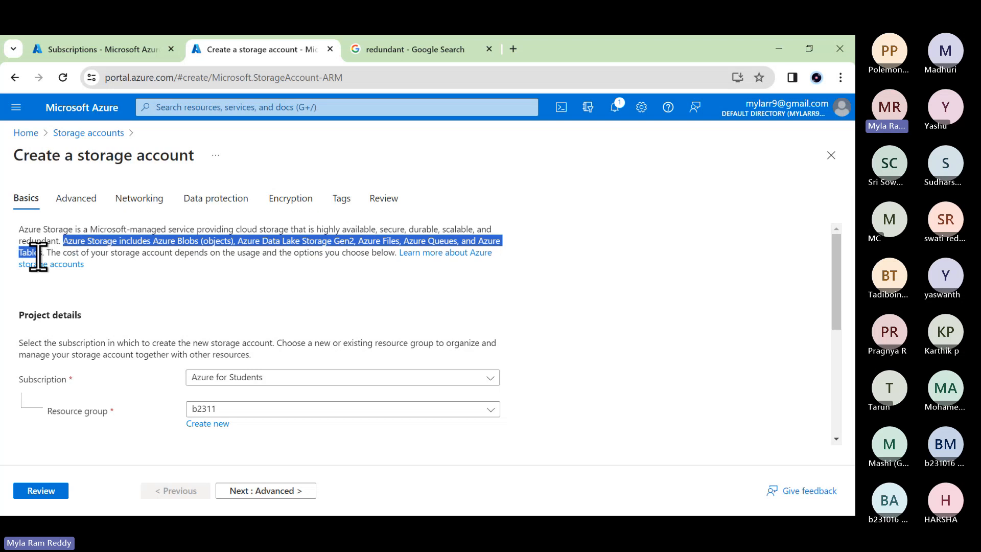
{"action": "left_click_drag", "start_coordinate": [38, 254], "coordinate": [43, 254]}
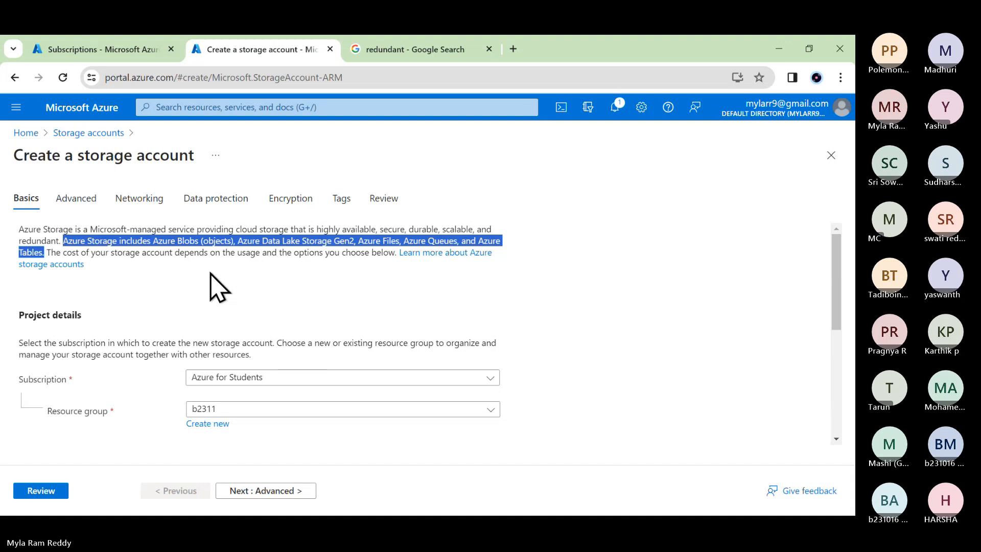
- Box the Subscription and Resource group fields in red, tick Azure for Students and b2311, and clear the annotations
{"action": "scroll", "coordinate": [342, 349], "scroll_direction": "down", "scroll_amount": 1}
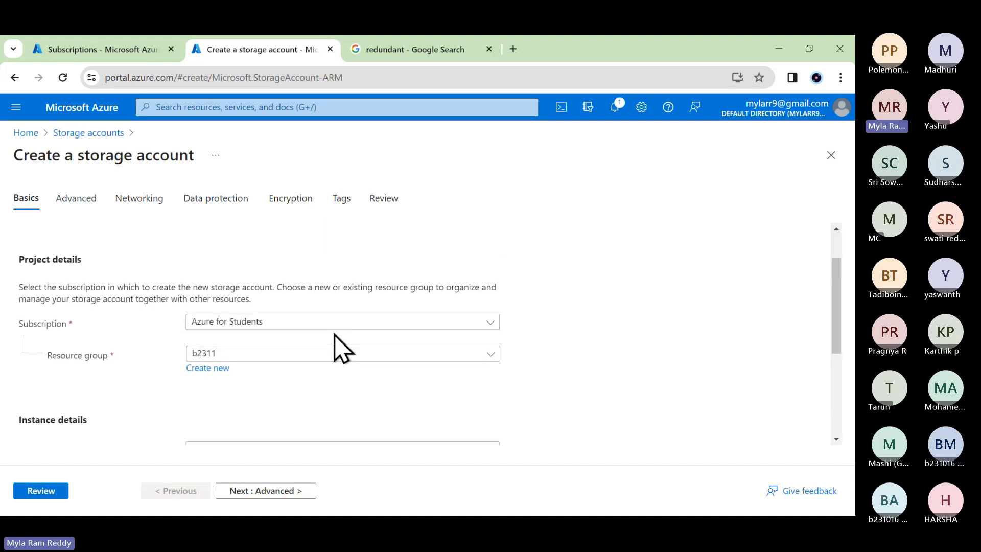
{"action": "scroll", "coordinate": [335, 335], "scroll_direction": "down", "scroll_amount": 1}
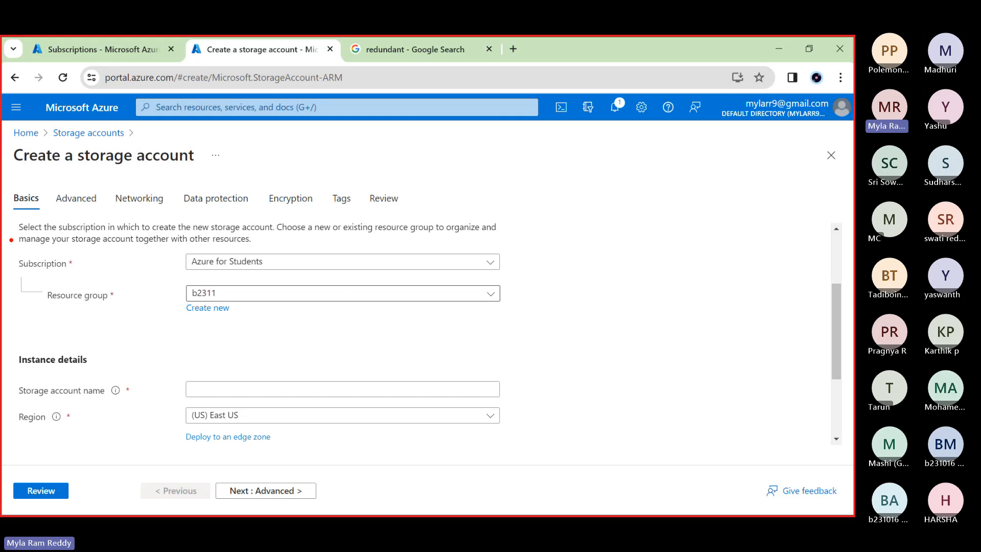
{"action": "mouse_move", "coordinate": [11, 240]}
{"action": "left_mouse_down"}
{"action": "mouse_move", "coordinate": [233, 311]}
{"action": "mouse_move", "coordinate": [307, 322]}
{"action": "left_mouse_up"}
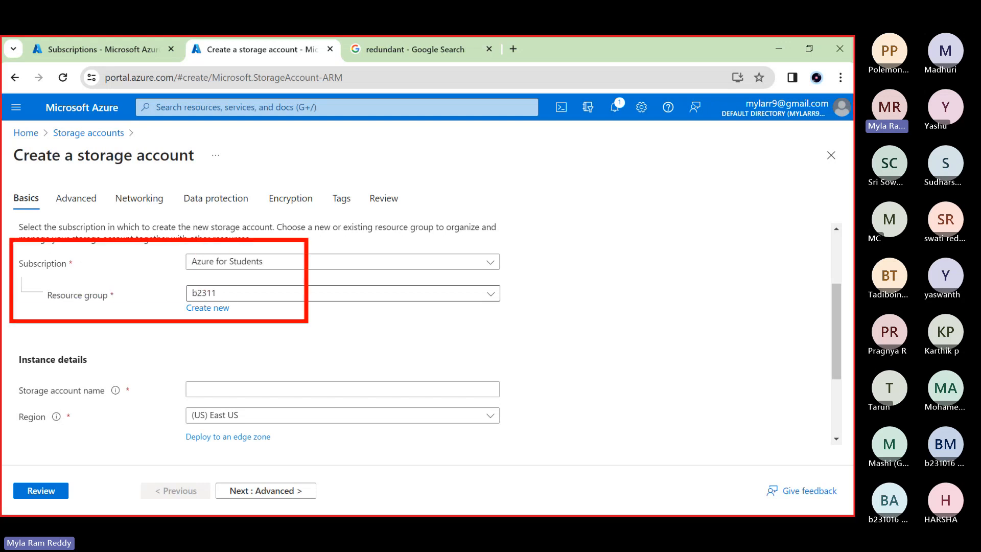
{"action": "mouse_move", "coordinate": [276, 257]}
{"action": "left_mouse_down"}
{"action": "mouse_move", "coordinate": [280, 263]}
{"action": "mouse_move", "coordinate": [337, 209]}
{"action": "left_mouse_up"}
{"action": "left_click_drag", "start_coordinate": [234, 291], "coordinate": [275, 275]}
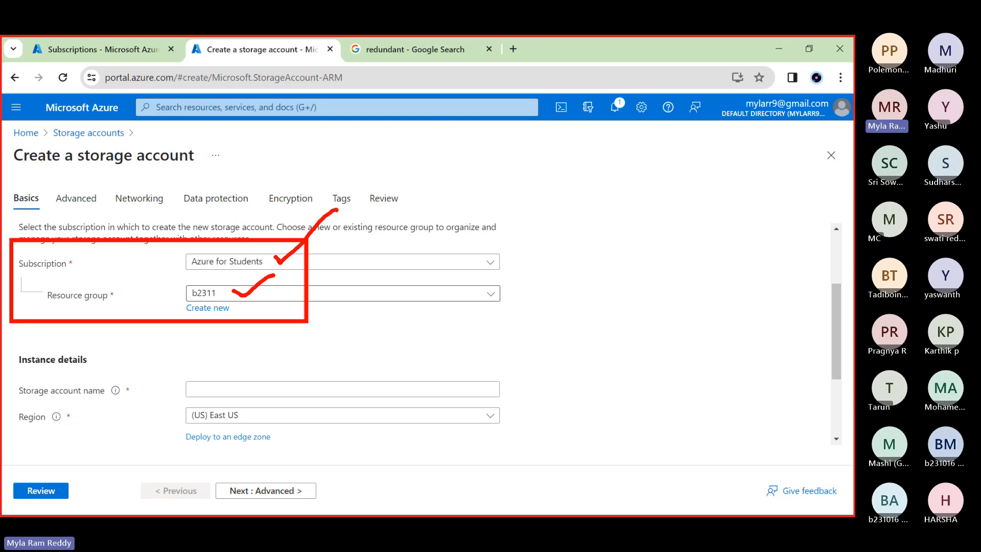
{"action": "key", "text": "Escape"}
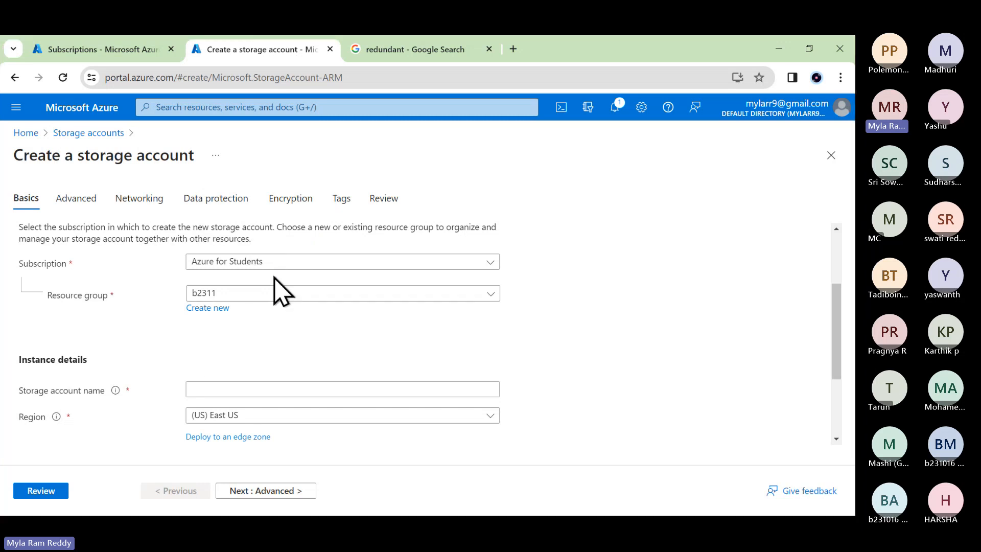
- Name the storage account b2311sa, and look through the redundancy options, keeping Geo-redundant storage (GRS)
{"action": "left_click", "coordinate": [196, 388]}
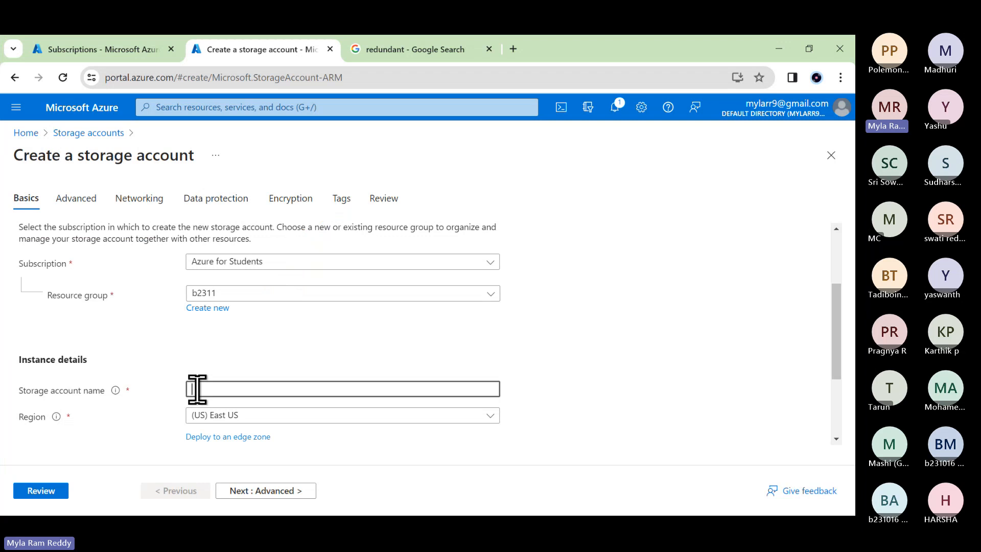
{"action": "type", "text": "b2311sa"}
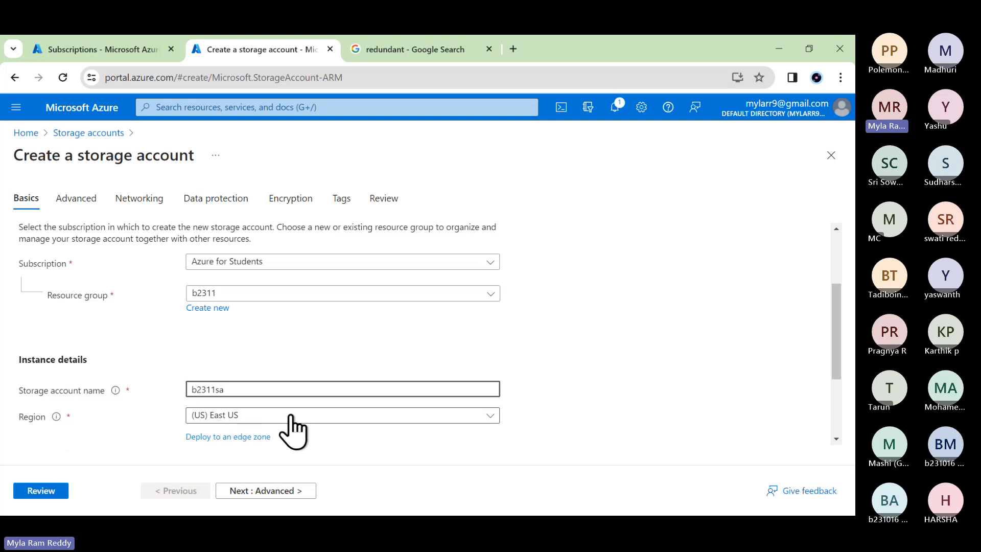
{"action": "scroll", "coordinate": [313, 438], "scroll_direction": "down", "scroll_amount": 3}
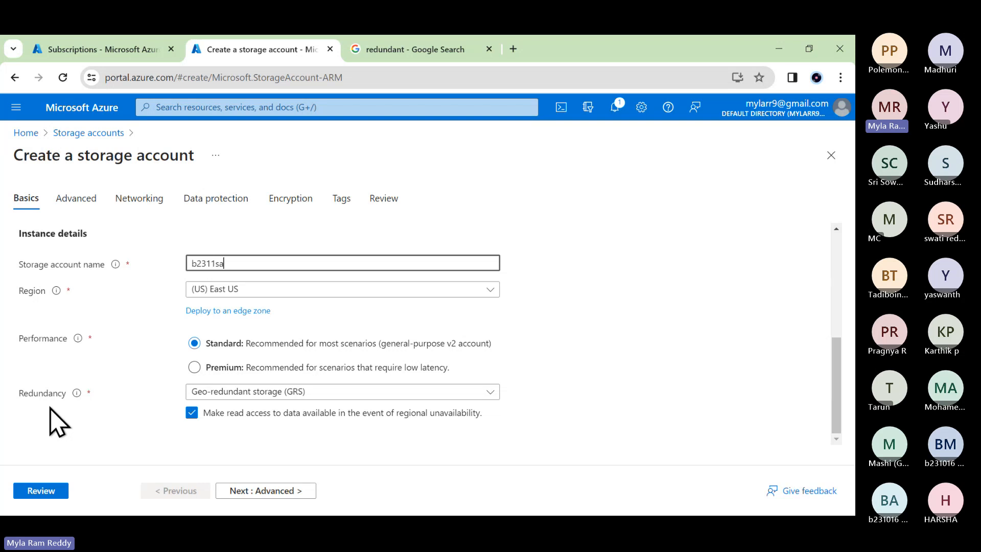
{"action": "left_click", "coordinate": [295, 392]}
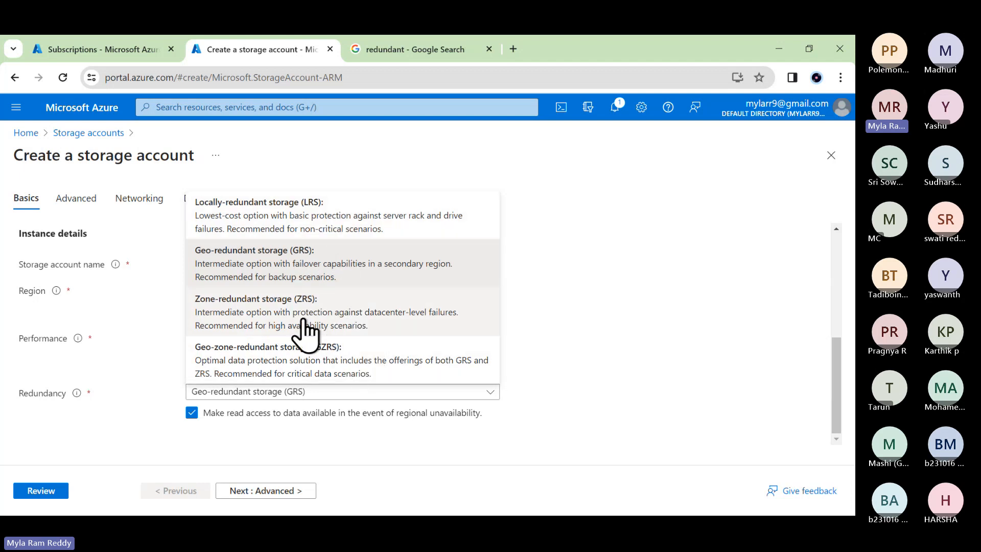
{"action": "left_click", "coordinate": [596, 335]}
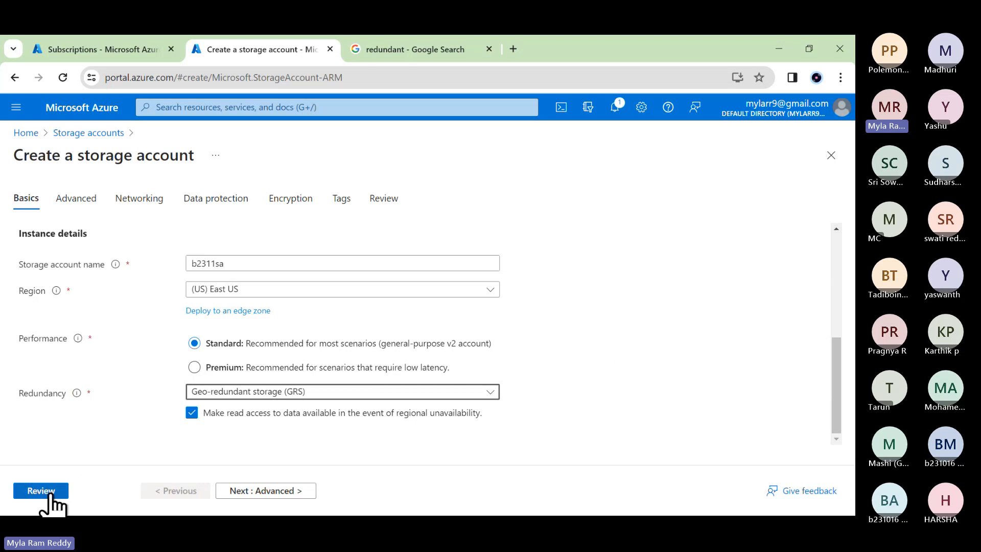
- Set the redundancy to Locally-redundant storage (LRS), review the settings, and create the storage account b2311sa
{"action": "left_click", "coordinate": [341, 404]}
{"action": "left_click", "coordinate": [322, 228]}
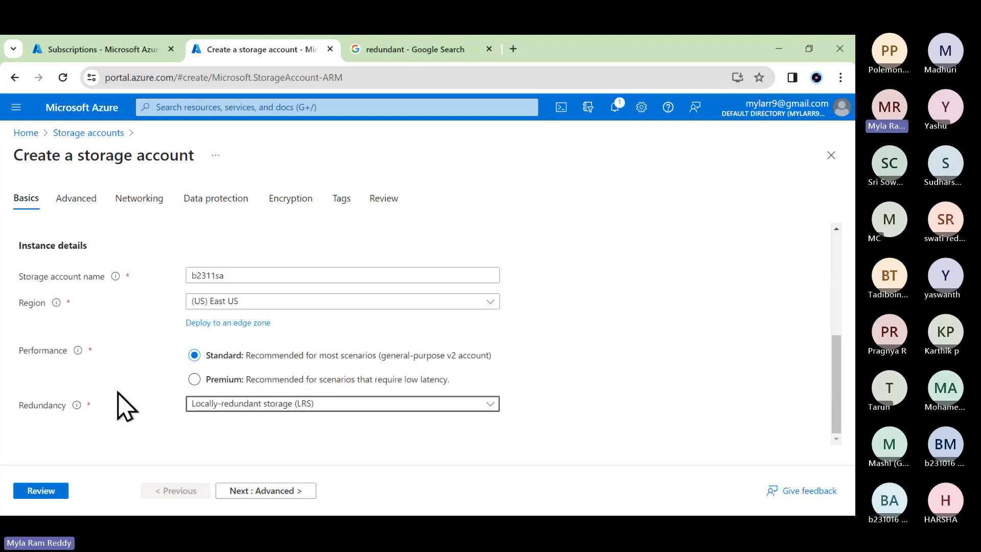
{"action": "left_click", "coordinate": [57, 493]}
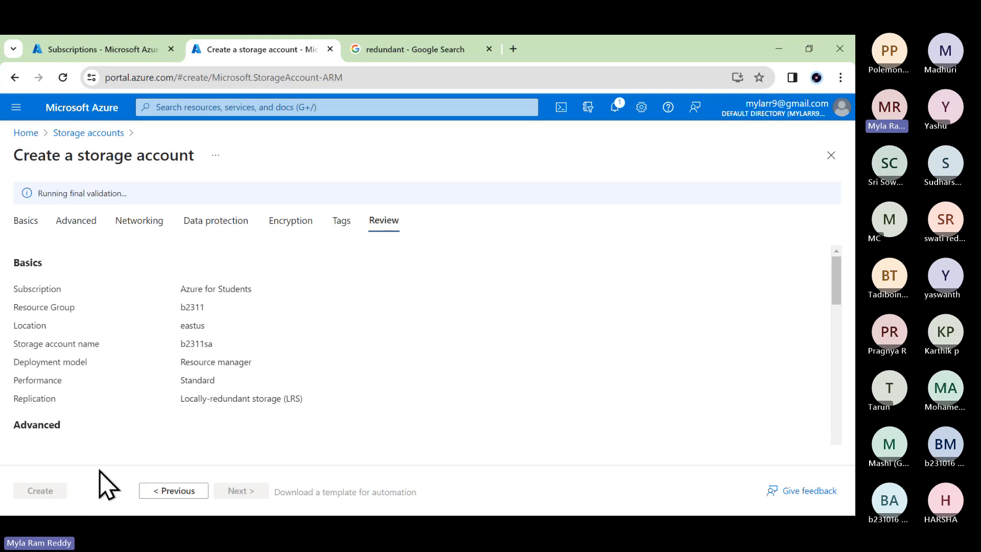
{"action": "left_click", "coordinate": [55, 494]}
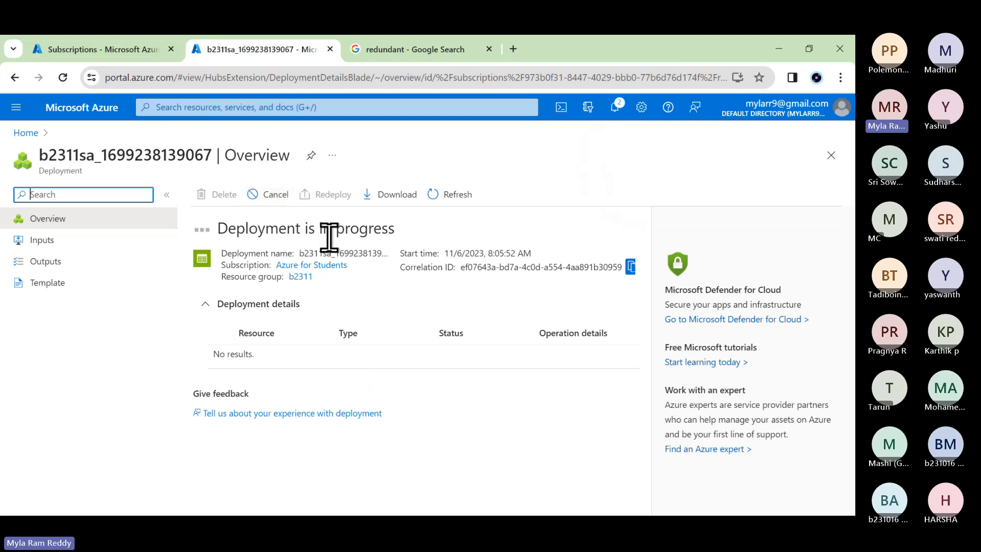
- Return to the portal home page and open the resource group b2311 from the resource groups list
{"action": "left_click", "coordinate": [79, 110]}
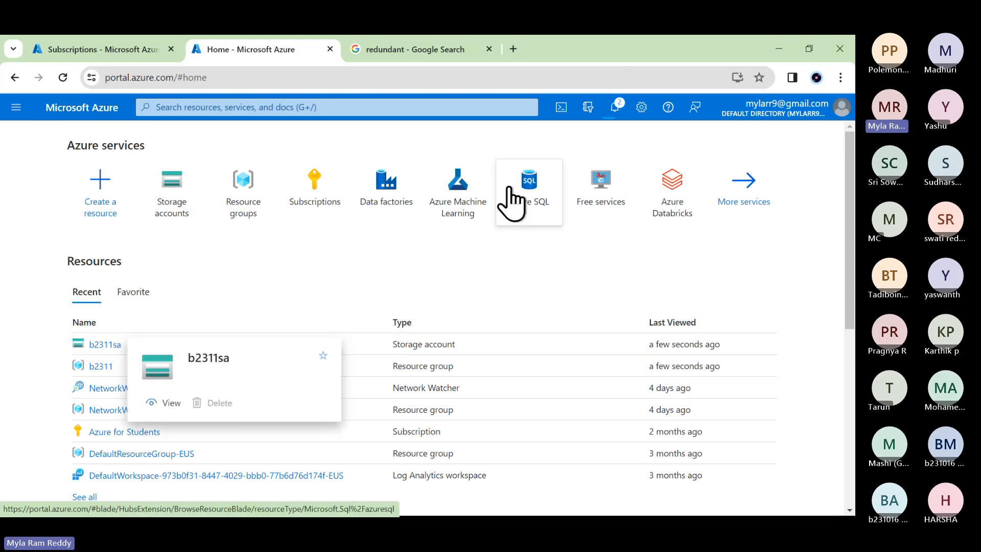
{"action": "left_click", "coordinate": [245, 212]}
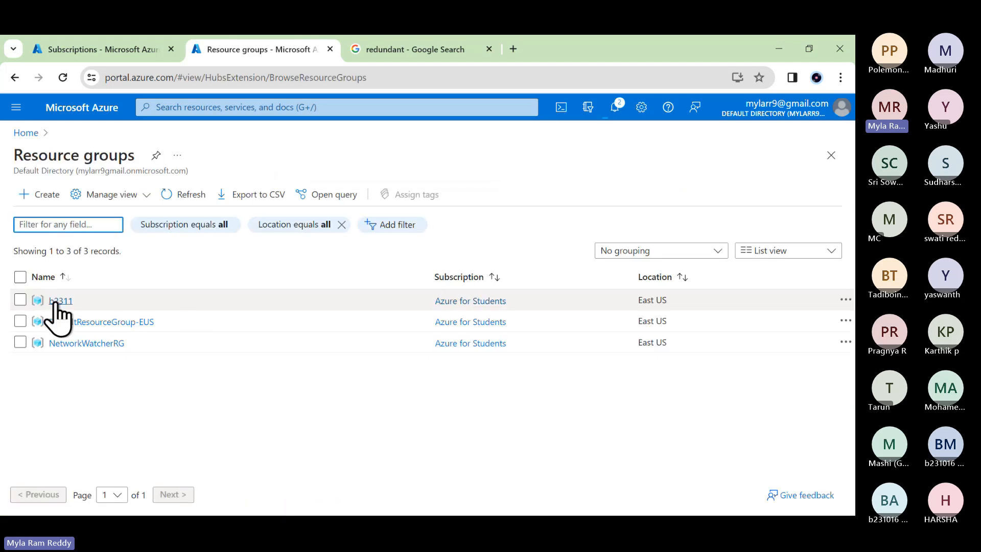
{"action": "left_click", "coordinate": [53, 303]}
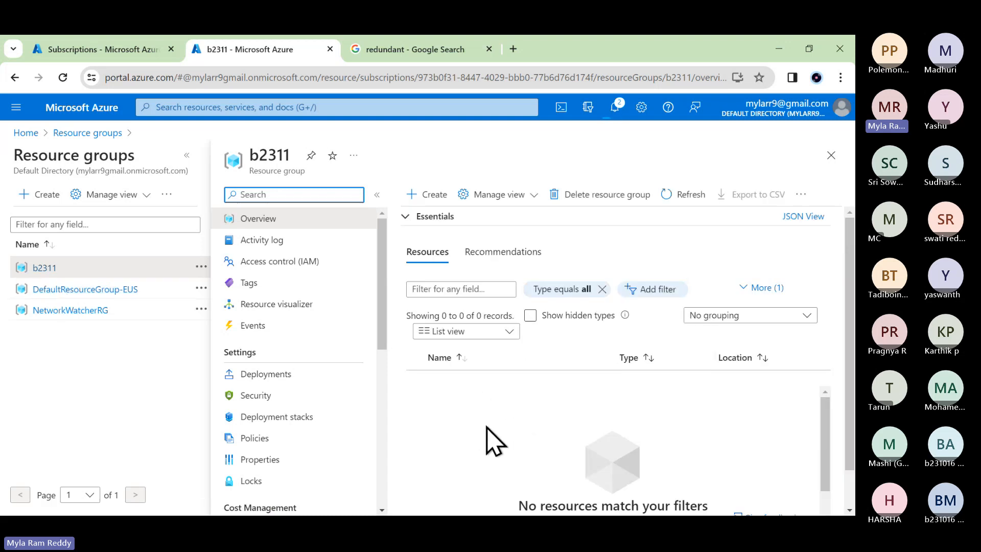
- Check the deployment notification for b2311sa and repeatedly refresh the resource list of resource group b2311
{"action": "left_click", "coordinate": [617, 113]}
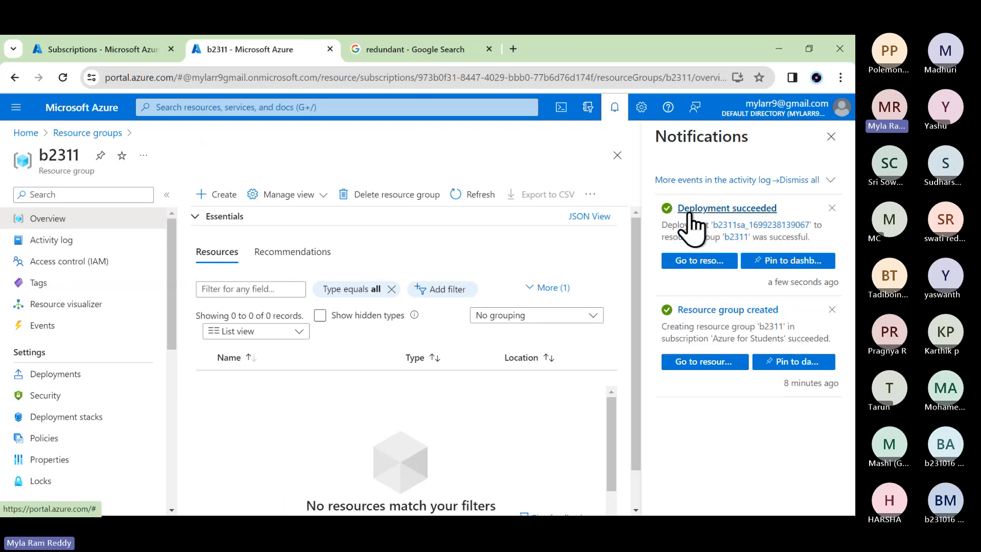
{"action": "left_click", "coordinate": [474, 200]}
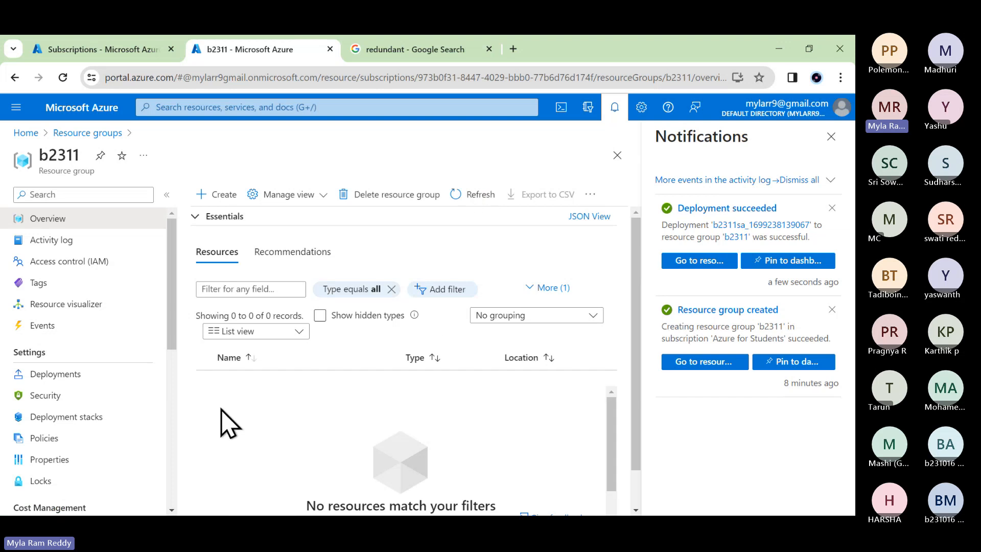
{"action": "left_click", "coordinate": [480, 197]}
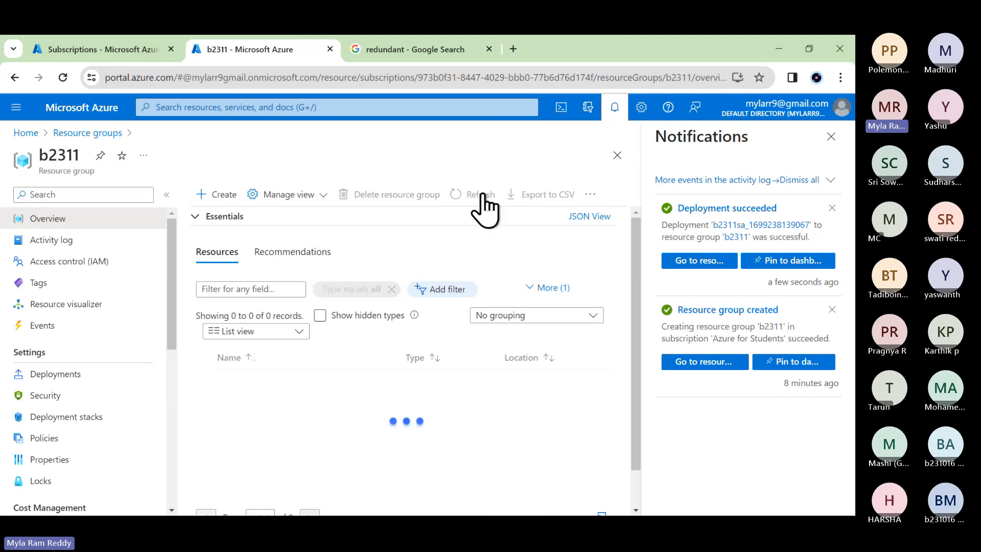
{"action": "left_click", "coordinate": [482, 194]}
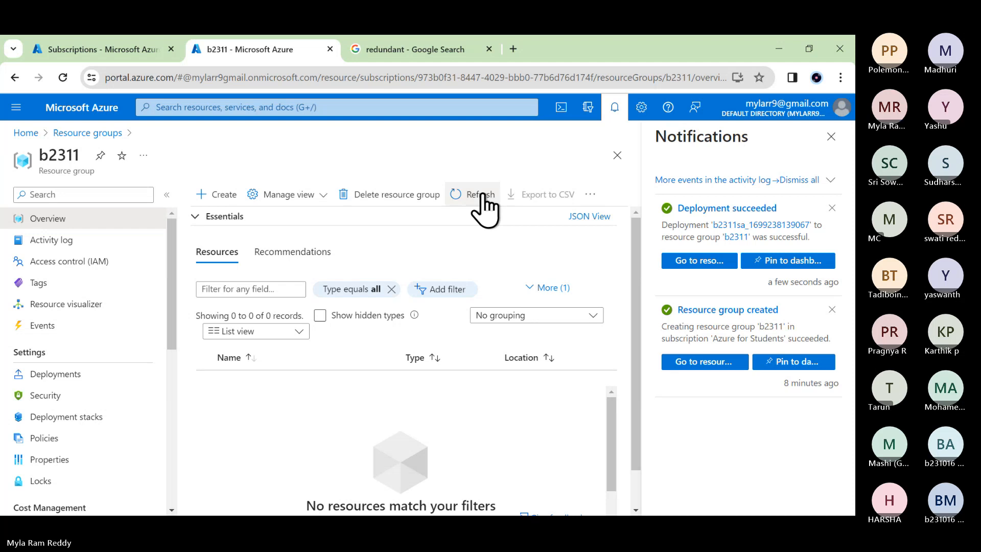
{"action": "left_click", "coordinate": [481, 195]}
{"action": "left_click", "coordinate": [480, 195]}
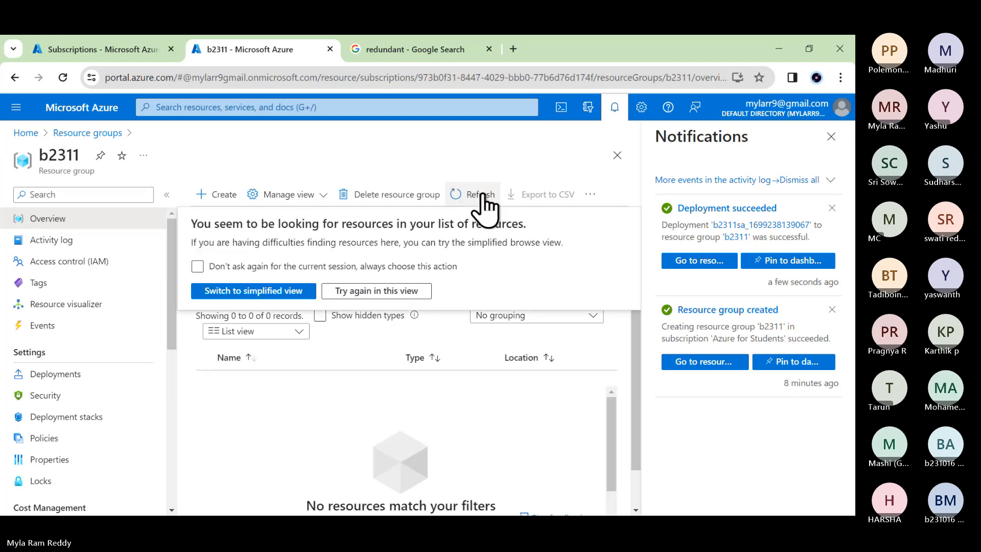
{"action": "left_click", "coordinate": [482, 196]}
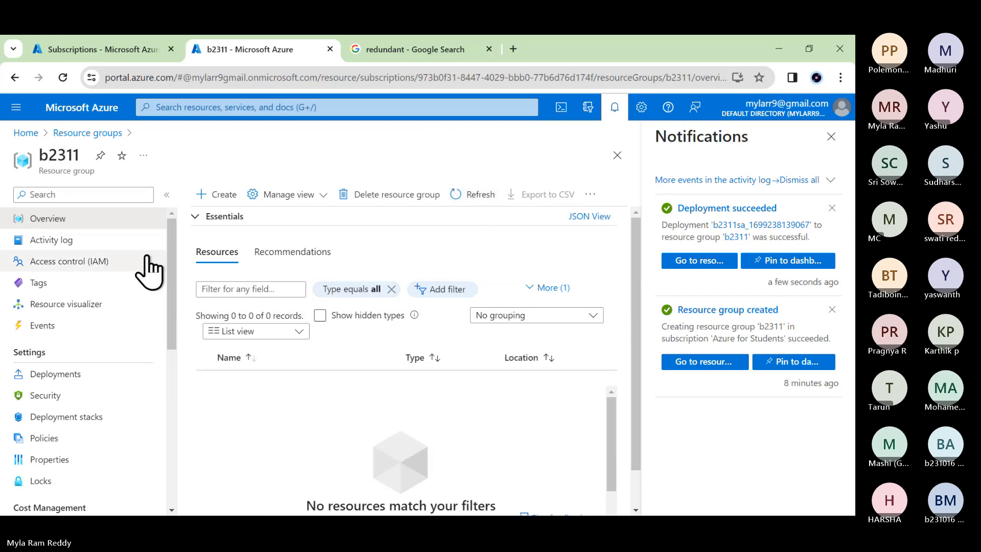
- Look for b2311sa in the storage accounts list, and reopen resource group b2311 to check its resources
{"action": "left_click", "coordinate": [23, 133]}
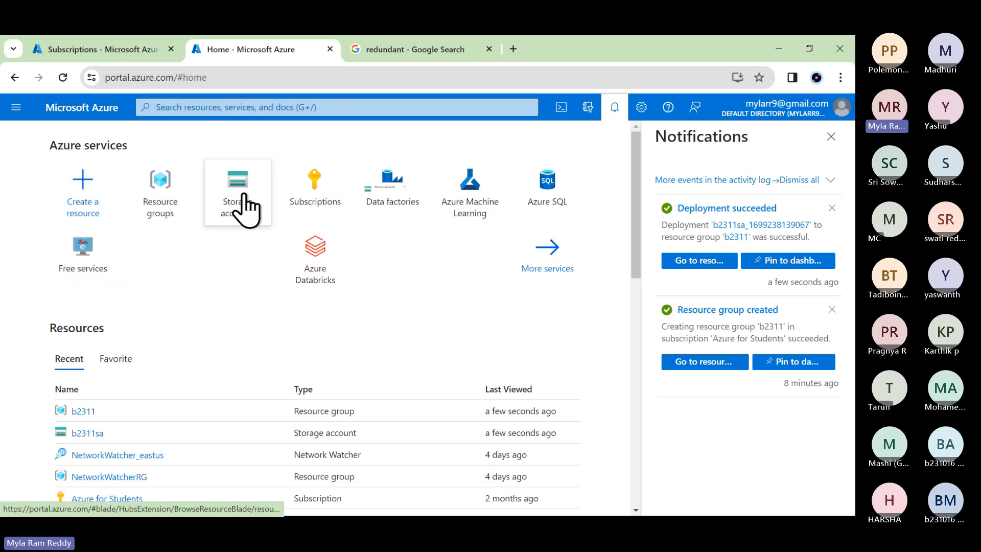
{"action": "left_click", "coordinate": [247, 207]}
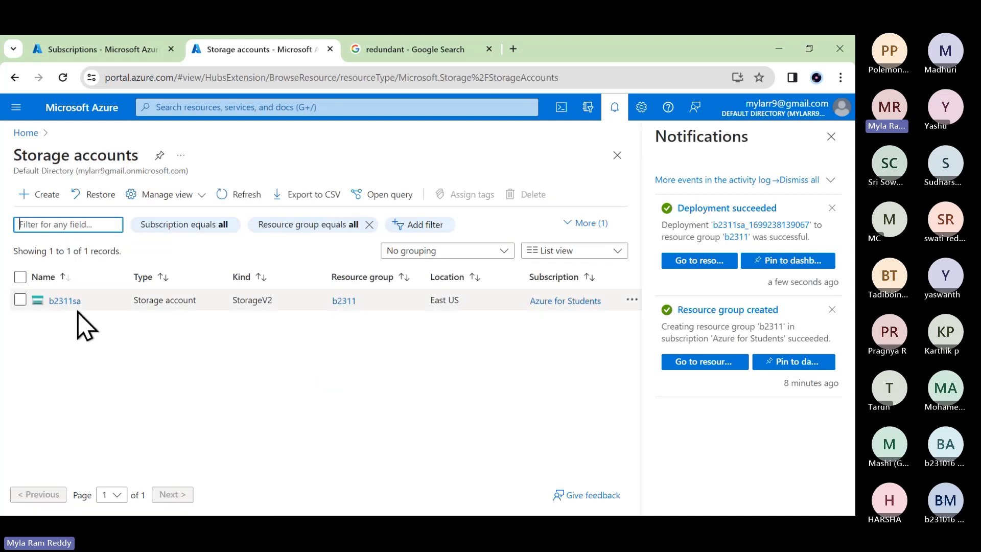
{"action": "left_click", "coordinate": [26, 134]}
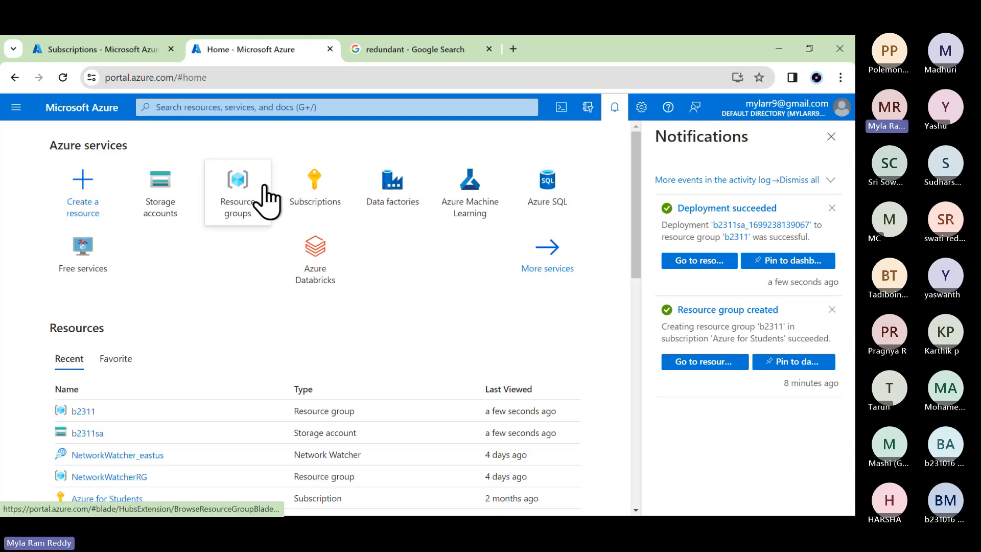
{"action": "left_click", "coordinate": [257, 209]}
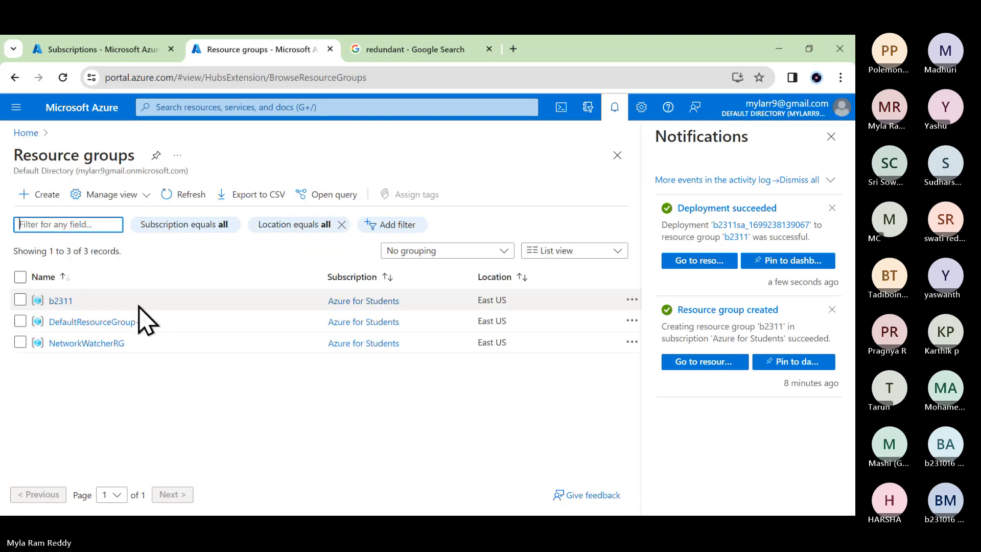
{"action": "left_click", "coordinate": [60, 301]}
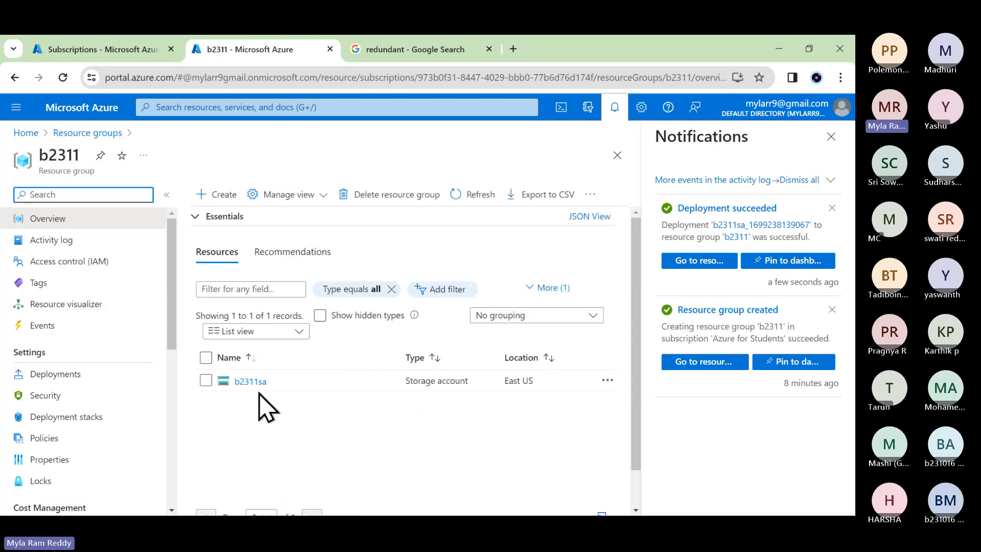
- Close the notifications, box the b2311sa resource entry and the b2311 resource group heading in red, and clear the annotations
{"action": "left_click", "coordinate": [831, 137]}
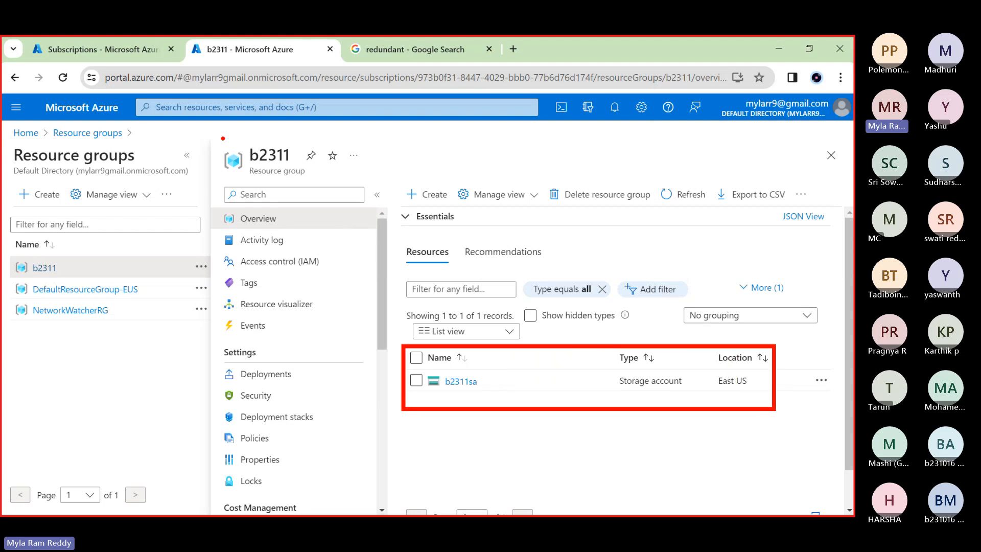
{"action": "left_click_drag", "start_coordinate": [220, 135], "coordinate": [319, 185]}
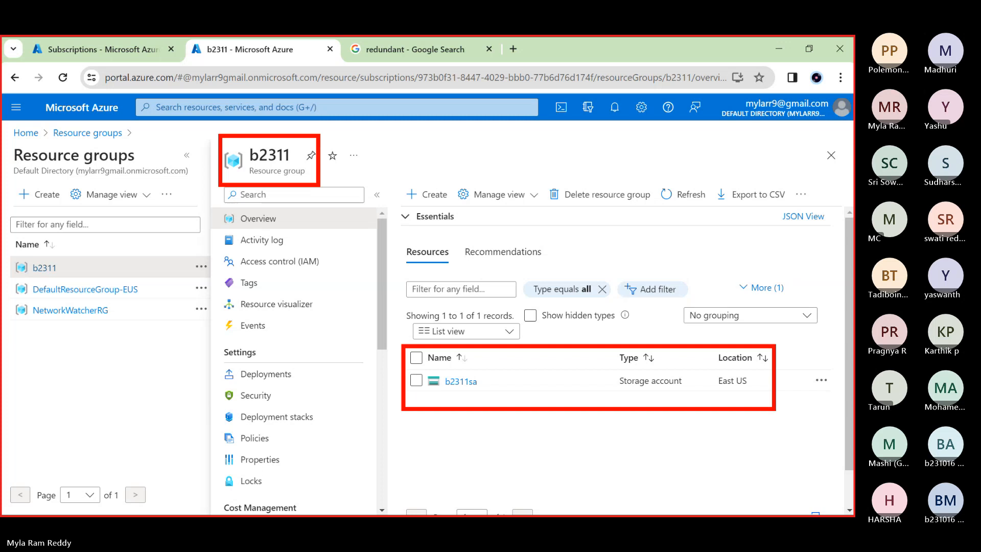
{"action": "key", "text": "Escape"}
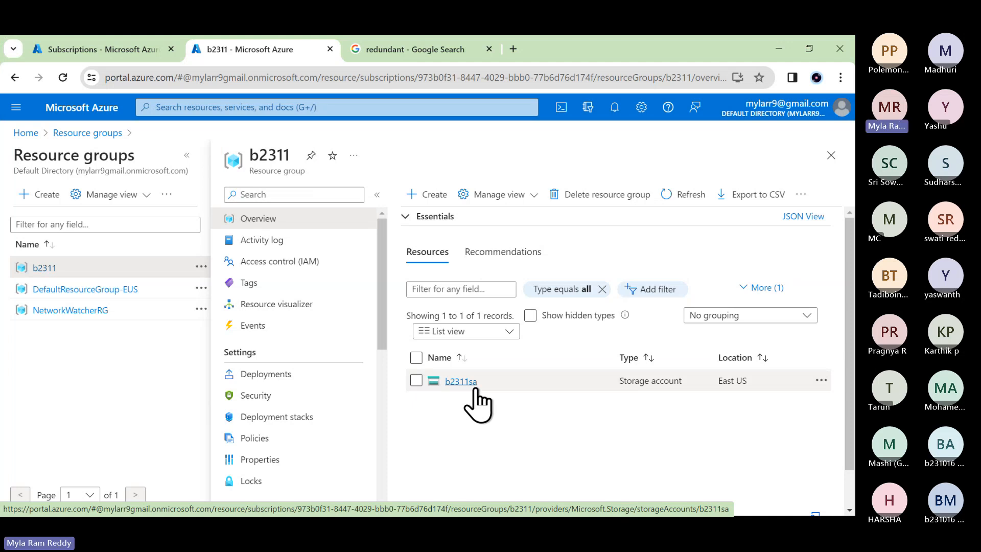
- Switch to the Cloud Data Engineering meeting in Microsoft Teams and open its recording and transcription options
{"action": "key", "text": "alt+Tab"}
{"action": "key", "text": "alt+Tab"}
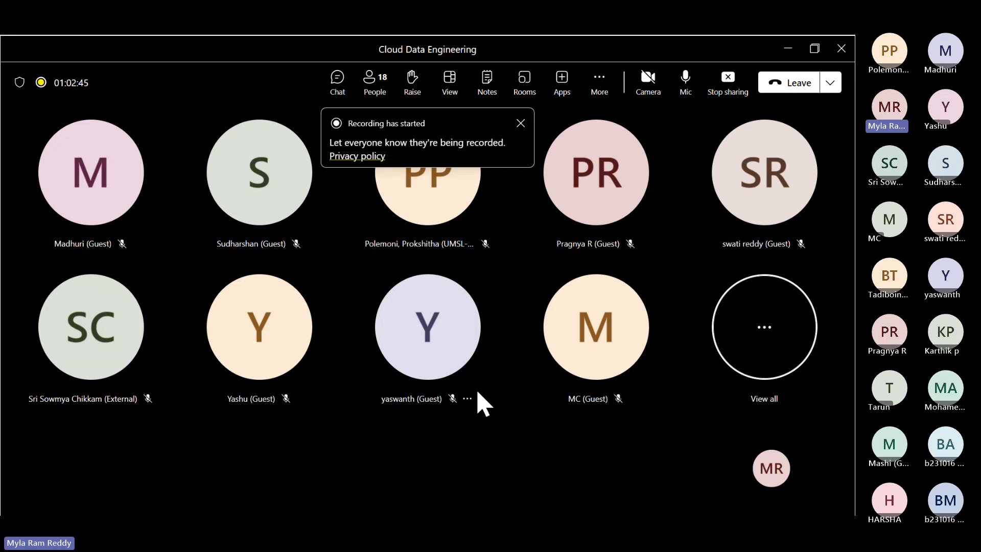
{"action": "left_click", "coordinate": [603, 88]}
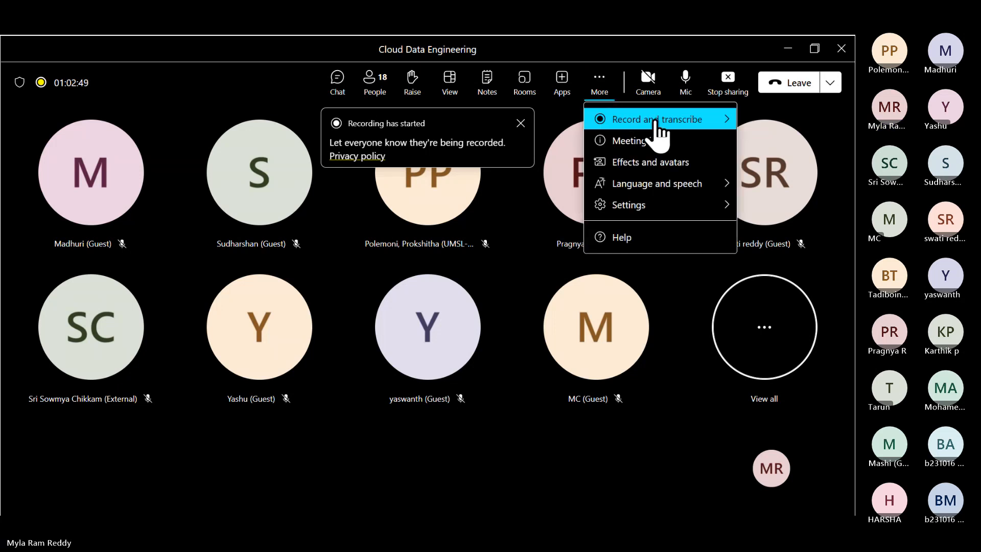
{"action": "mouse_move", "coordinate": [659, 123]}
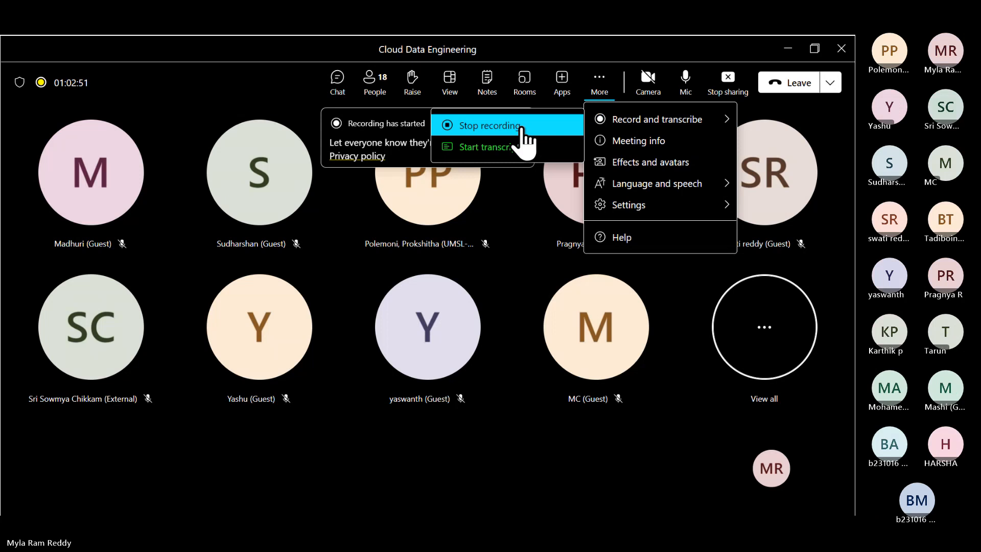